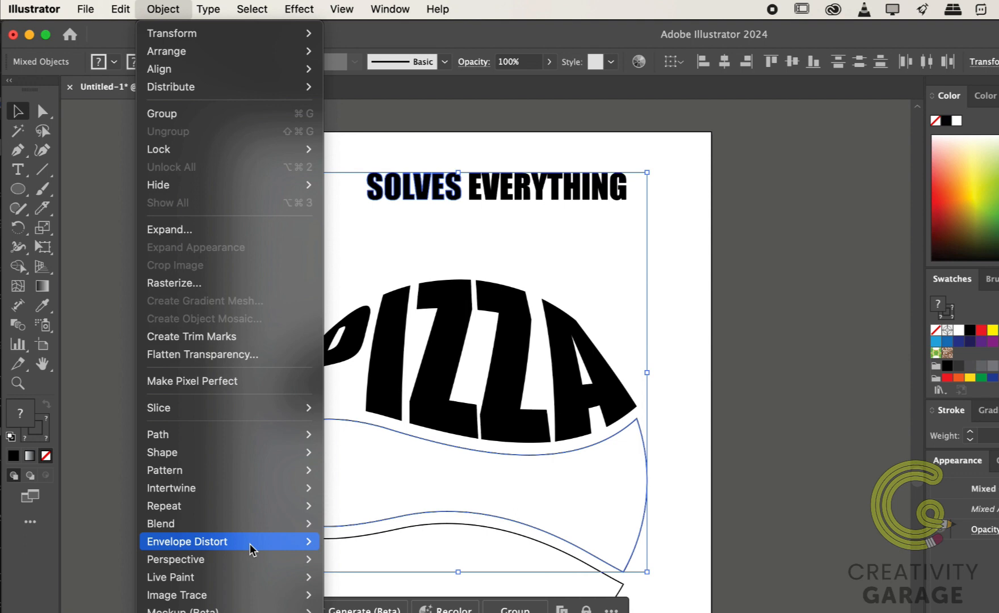
- Warp the word SOLVES into the middle wavy shape using Envelope Distort with the top object
mouse_move(252, 548)
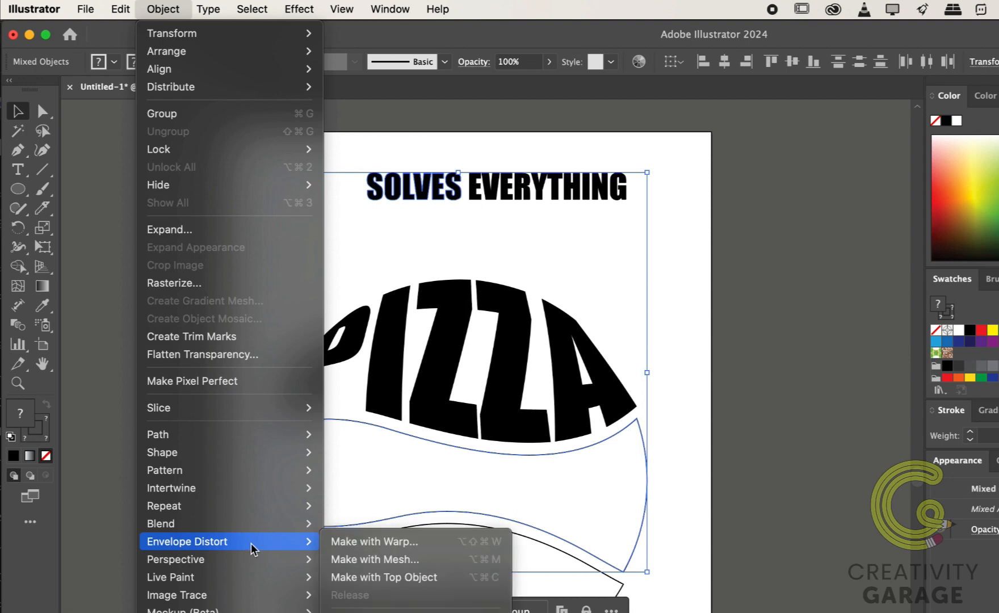
left_click(401, 577)
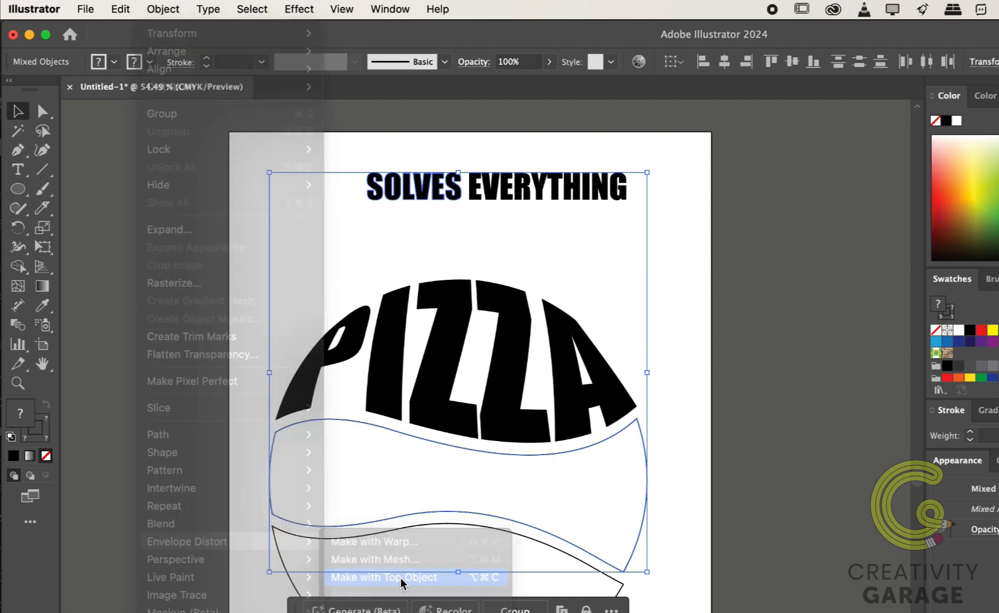
scroll(687, 360, "down", 1)
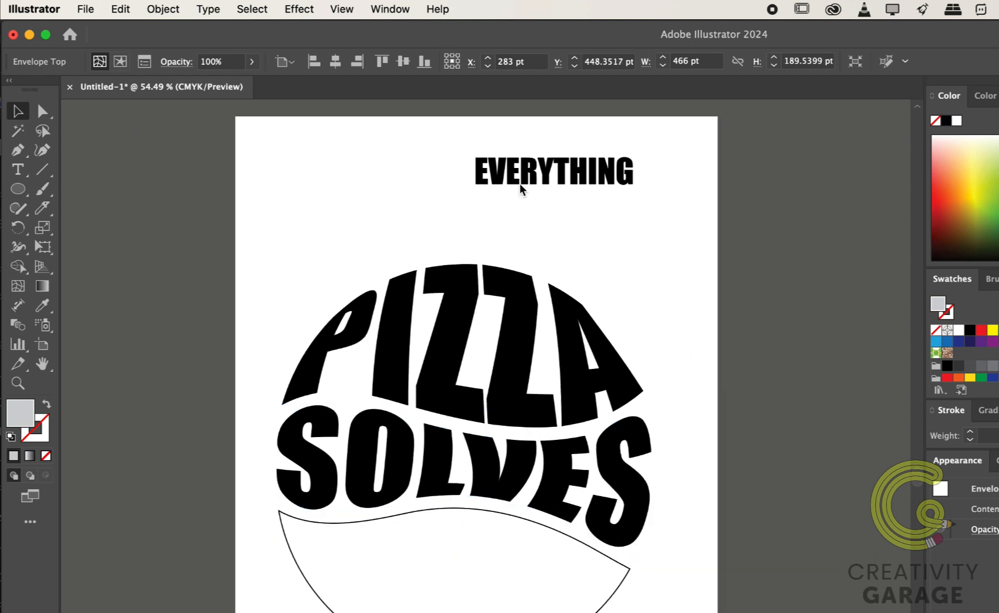
- Warp the word EVERYTHING into the lower wavy shape using Envelope Distort with the top object
left_click_drag(446, 135, 667, 221)
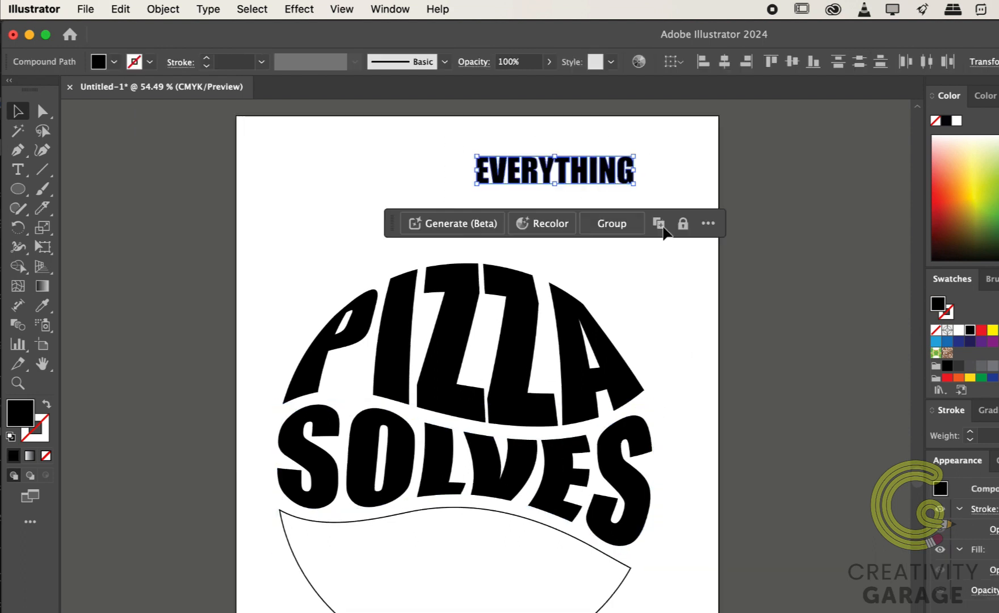
key("super+a")
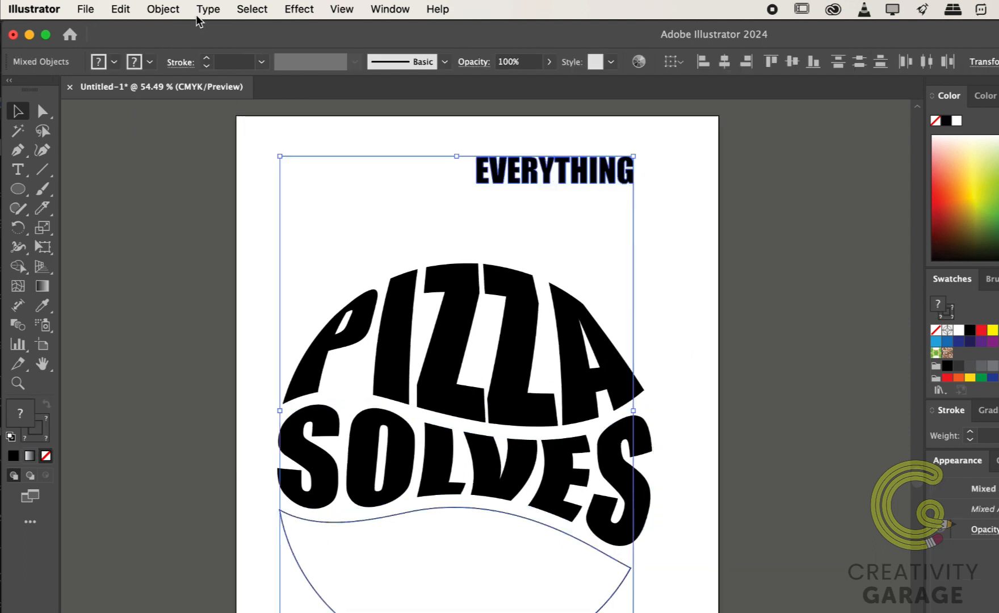
left_click(171, 10)
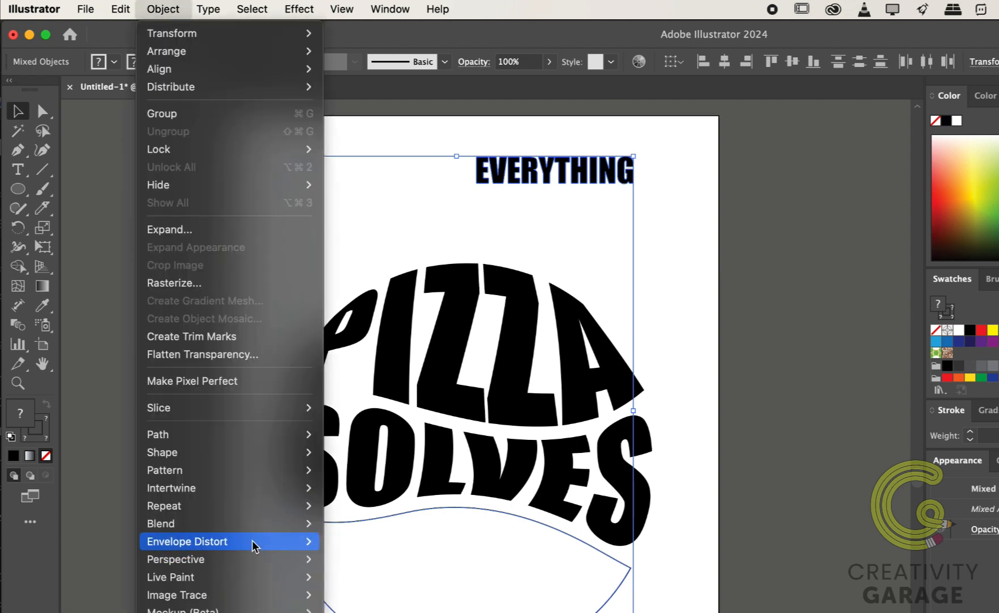
mouse_move(252, 542)
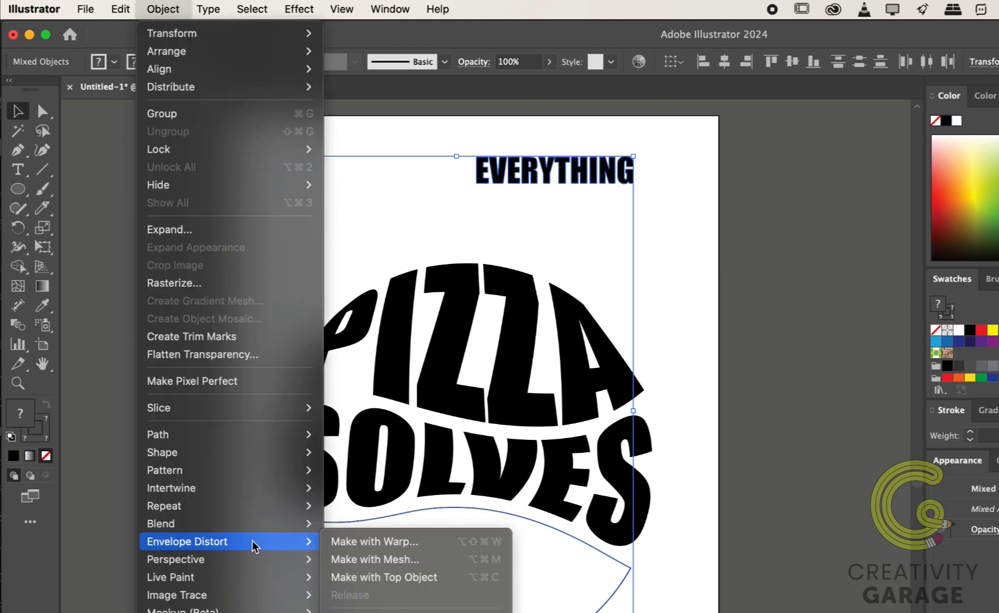
left_click(440, 577)
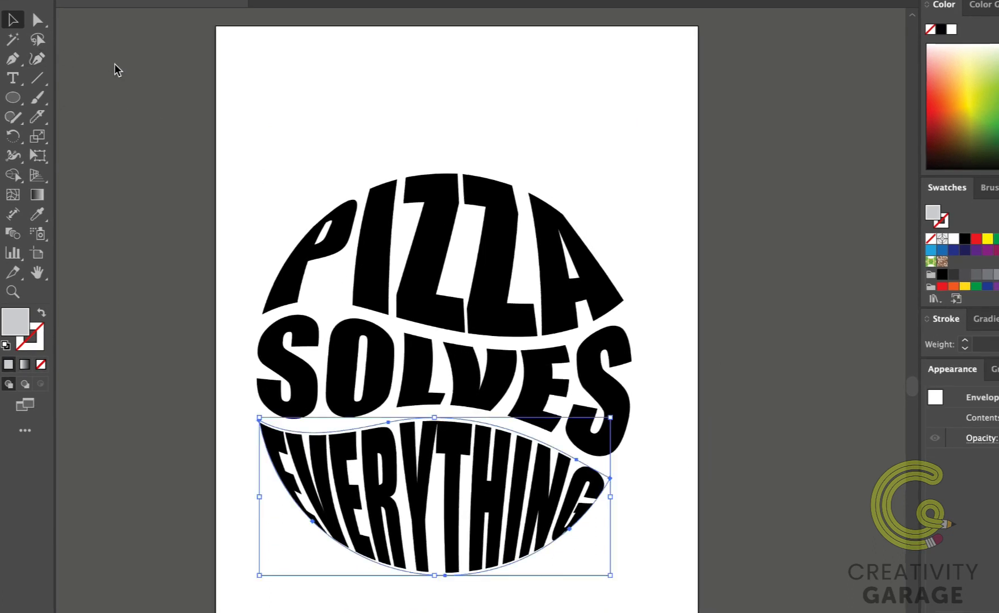
- Group the three warped words and expand them with the Object and Fill options on
mouse_move(691, 172)
left_mouse_down()
mouse_move(399, 598)
mouse_move(181, 611)
left_mouse_up()
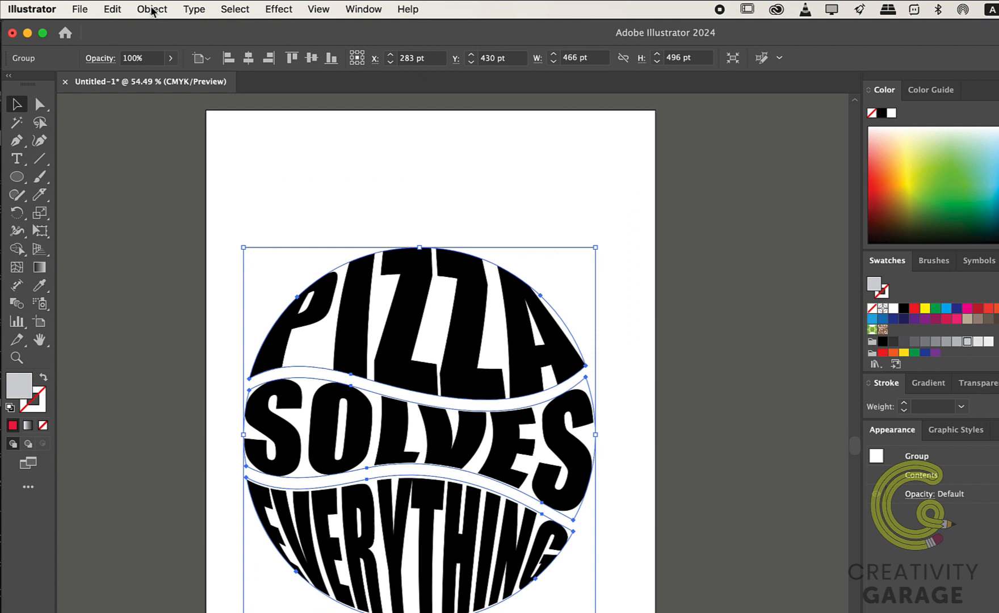
left_click(152, 10)
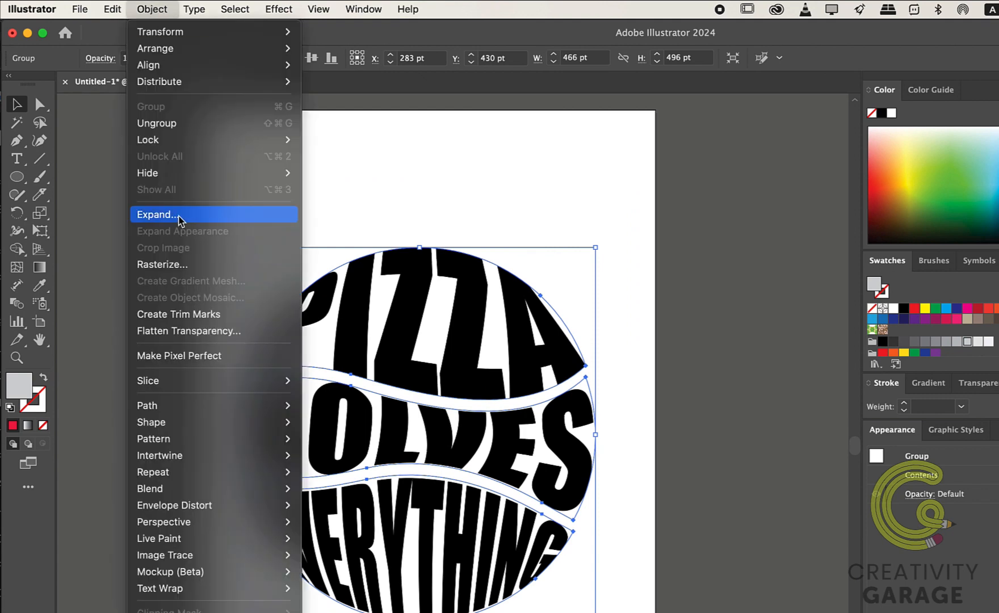
left_click(154, 214)
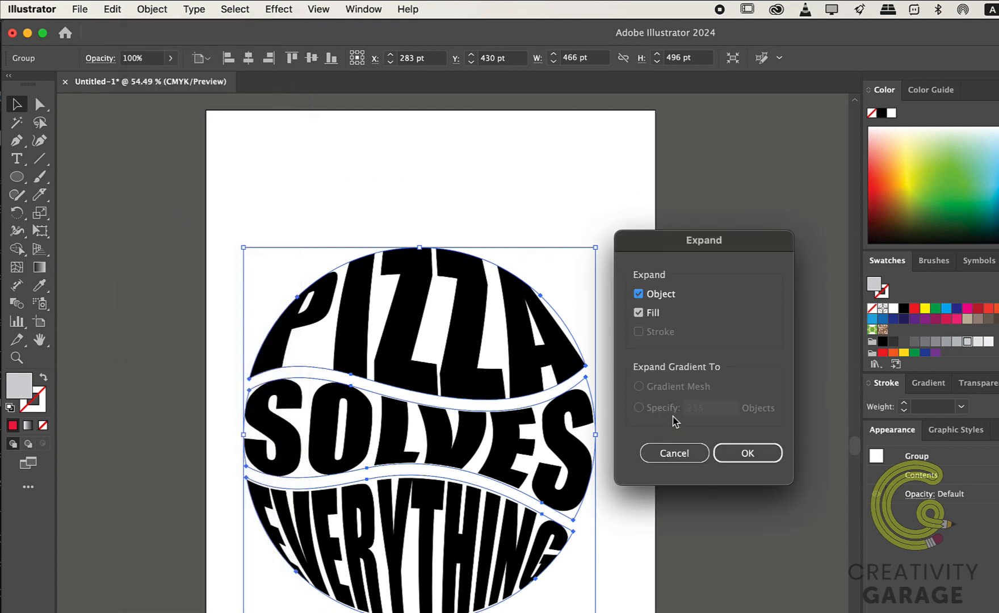
left_click(761, 454)
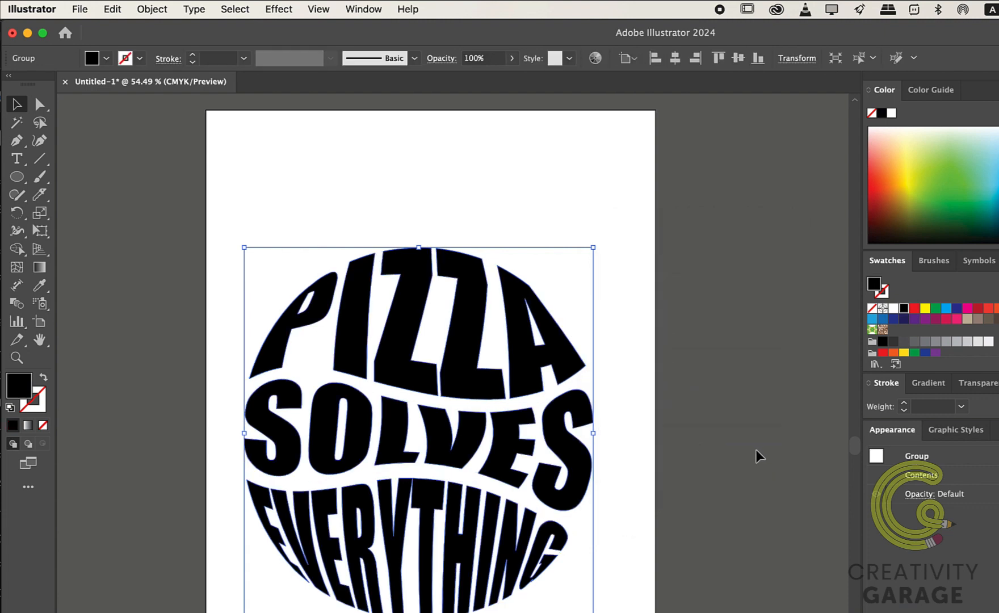
left_click(760, 456)
- Set the expanded lettering's fill color to DB0542
double_click(19, 387)
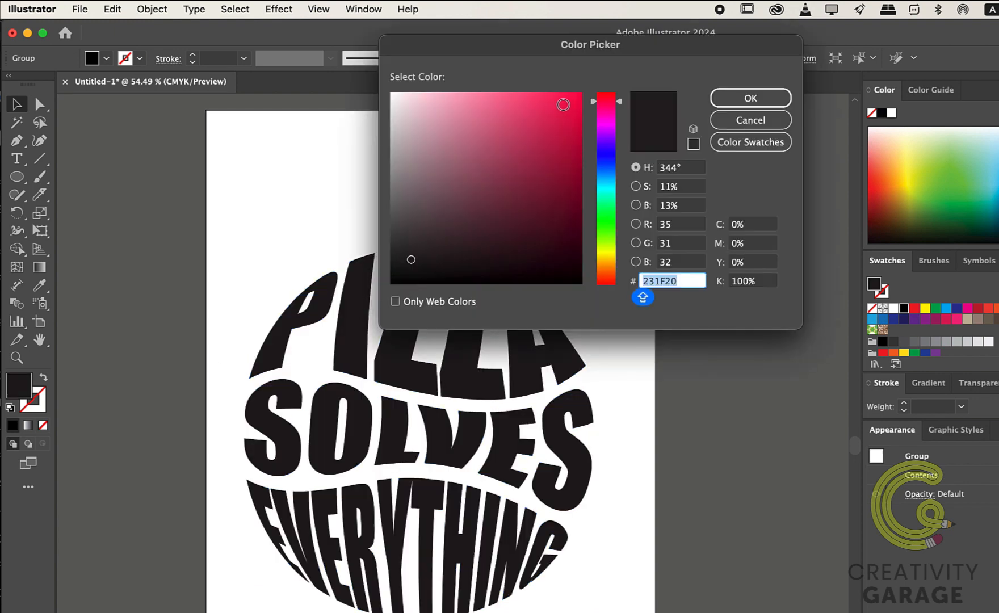
type("DB0542")
left_click(751, 98)
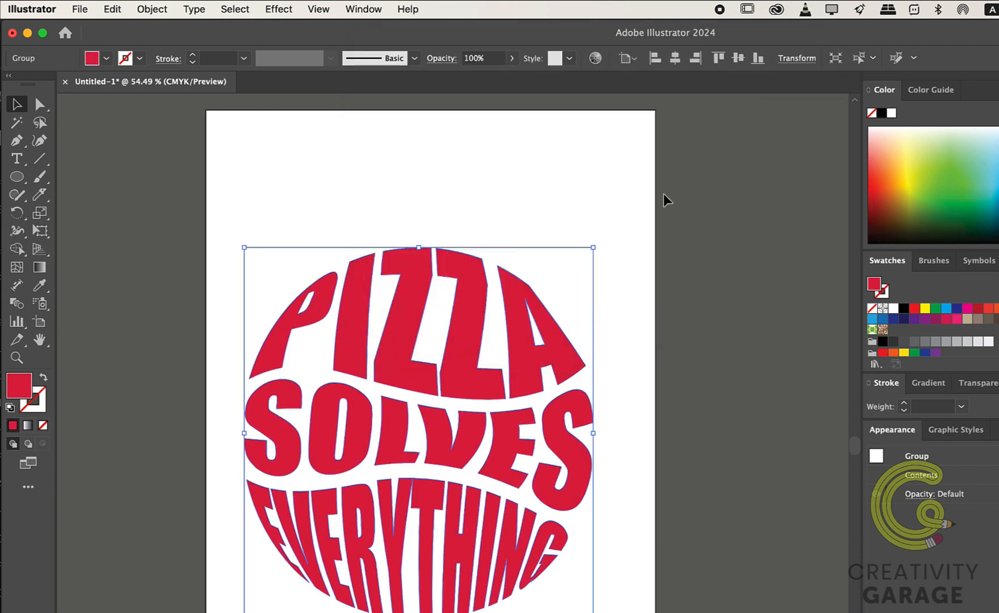
- Duplicate the red circular lettering and place the copy beside the artboard, overlapping its edge
left_click(159, 213)
left_click(453, 505)
left_click_drag(521, 507, 755, 388)
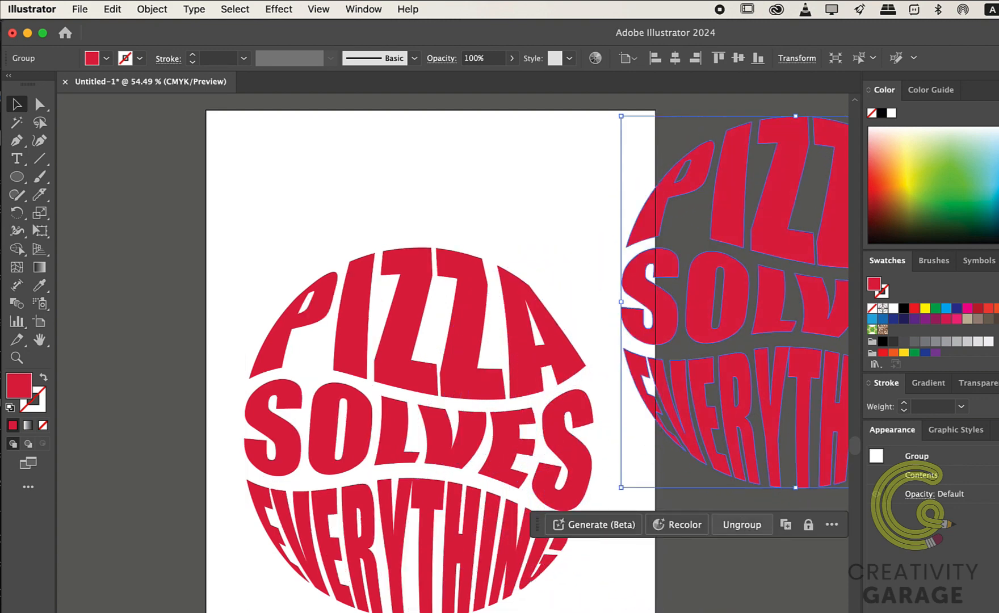
- Copy the original red lettering on the artboard and paste the copy in front of it
key("super+shift+a")
left_click(403, 318)
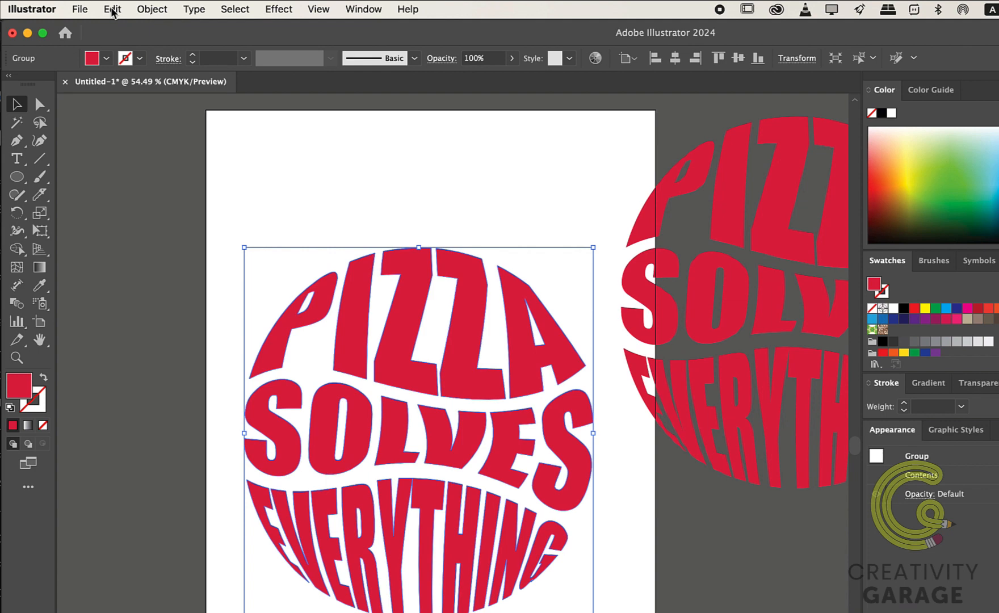
left_click(113, 10)
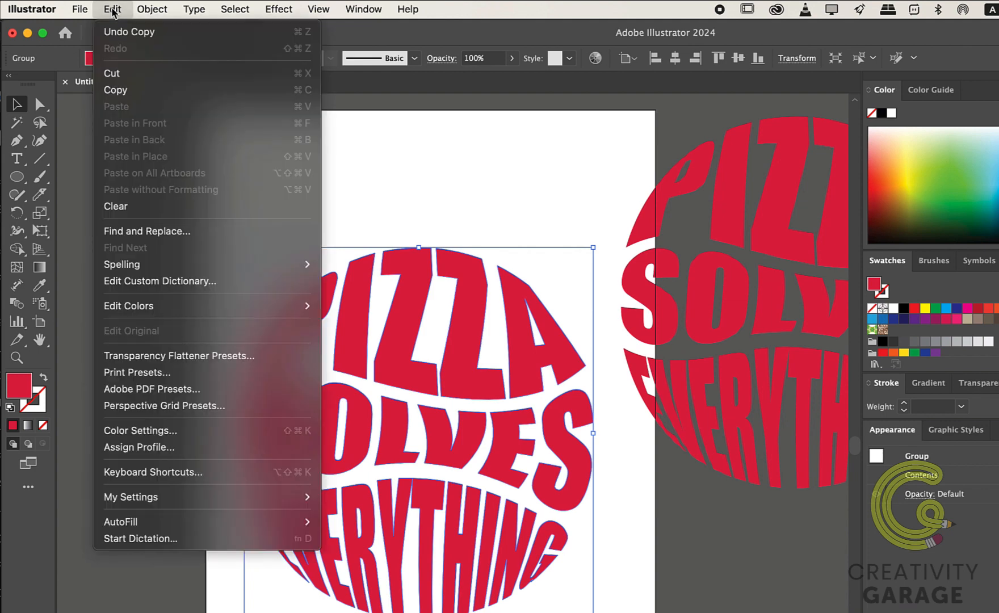
left_click(125, 89)
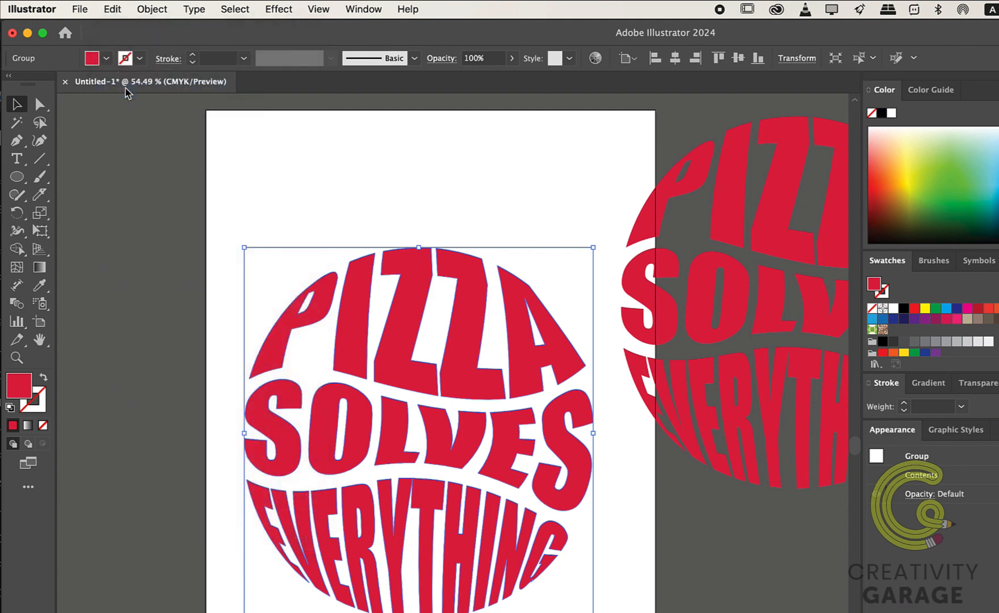
left_click(117, 10)
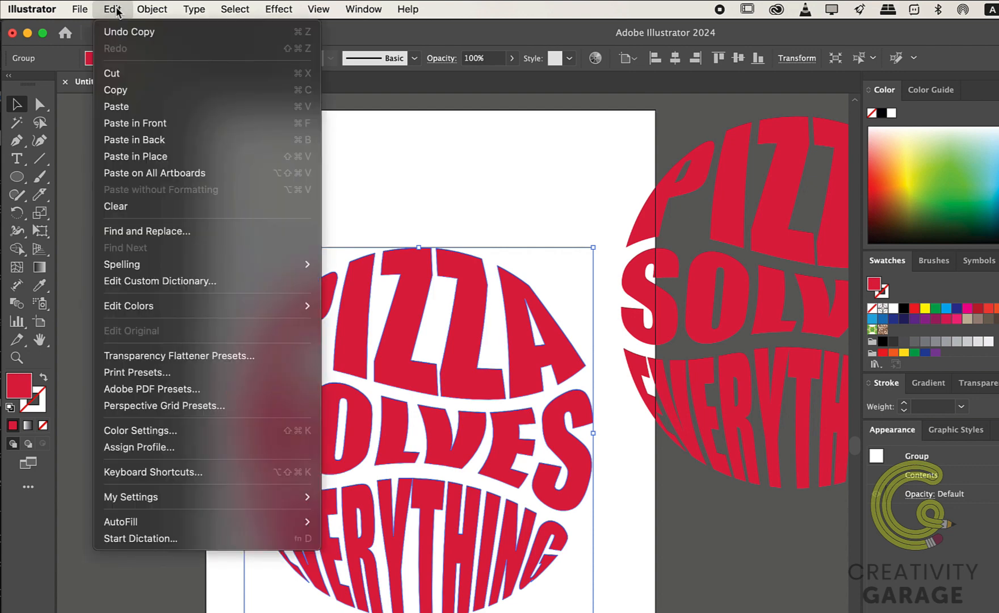
left_click(171, 125)
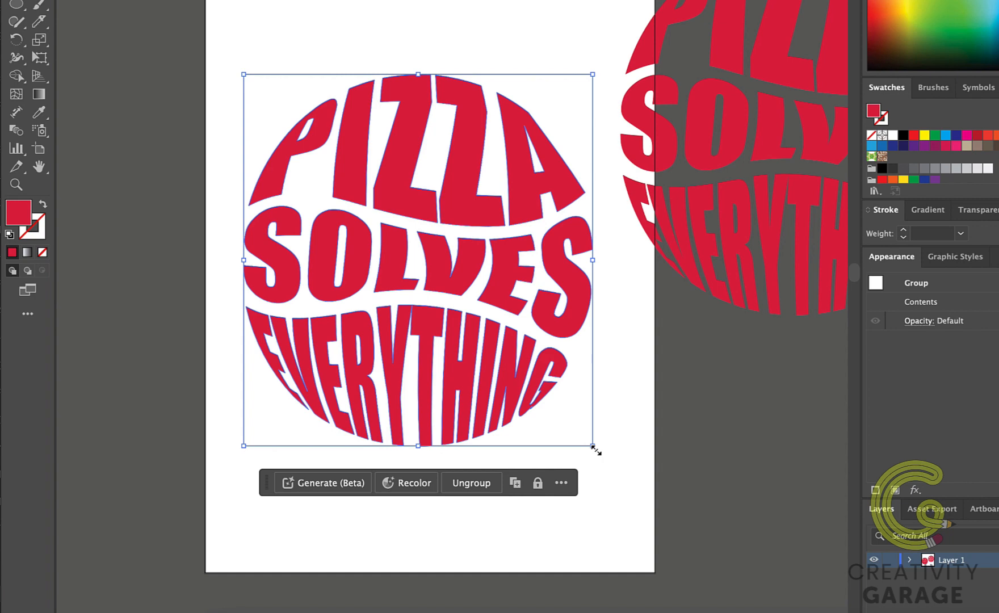
- Shrink the pasted lettering to about half size around its center and fill it with 000000
left_click_drag(594, 449, 511, 356)
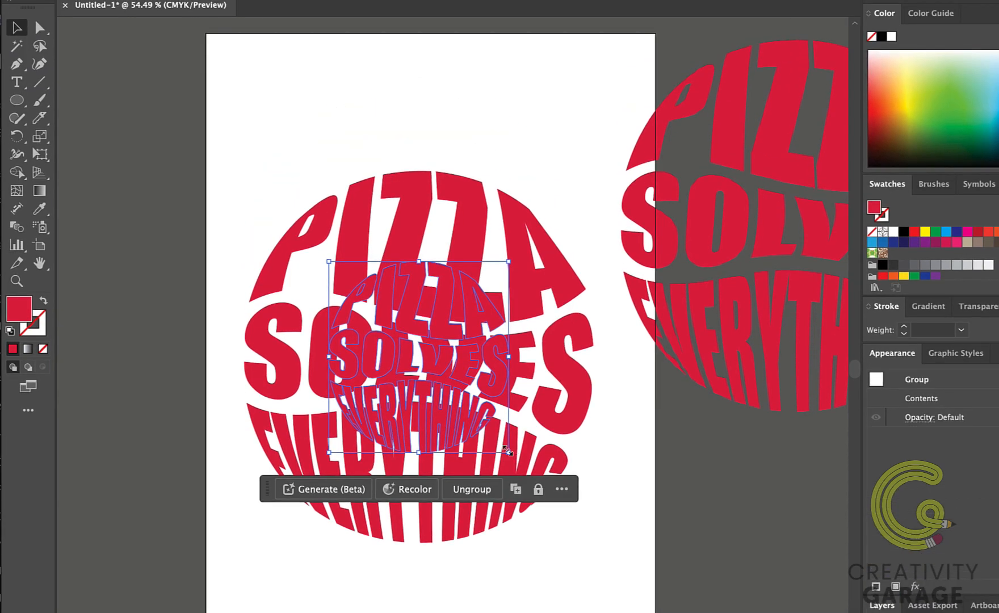
double_click(21, 311)
type("000000")
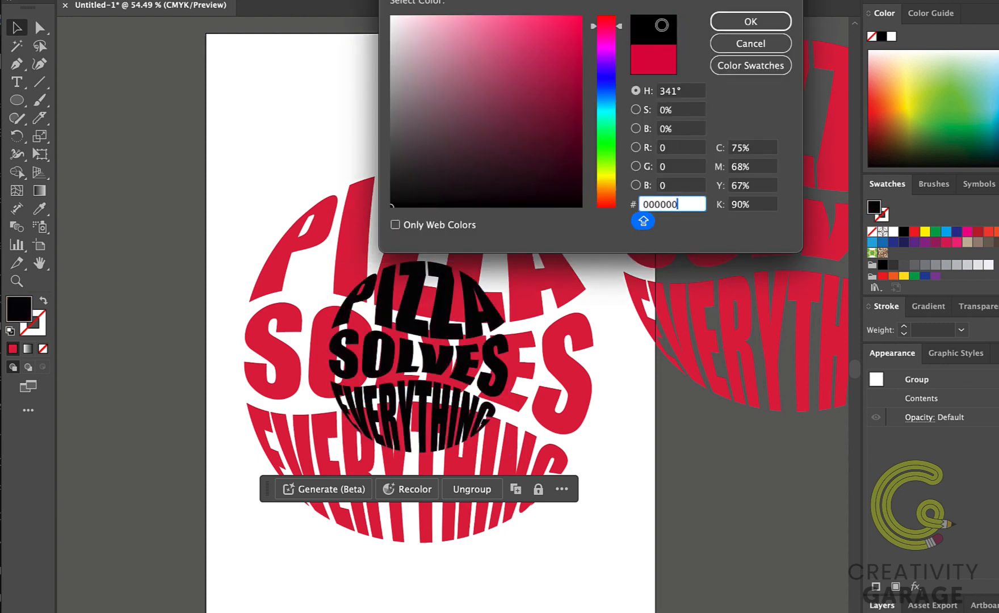
left_click(755, 24)
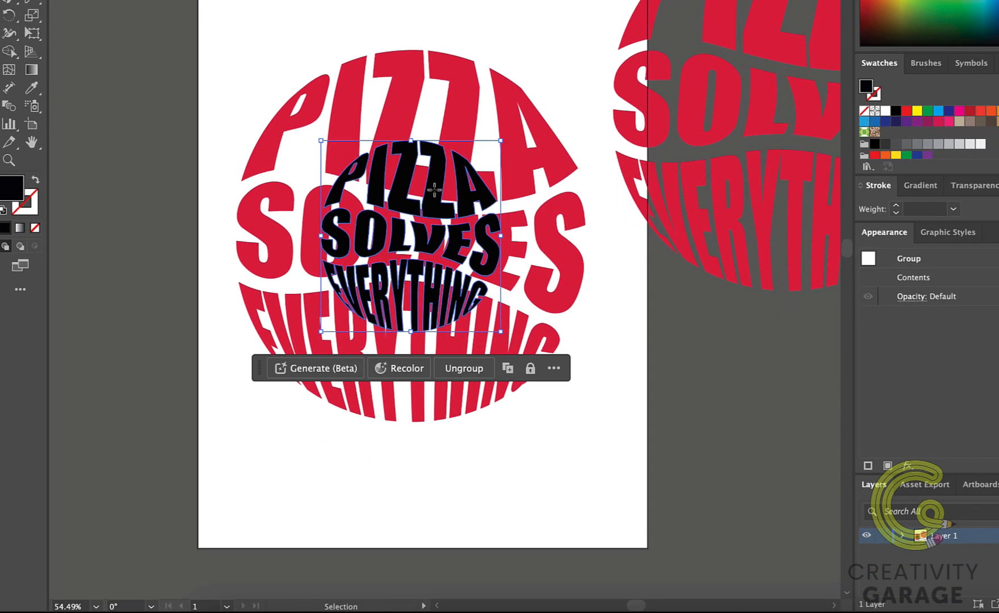
- Send the small black lettering to the back, behind the large red lettering
right_click(434, 190)
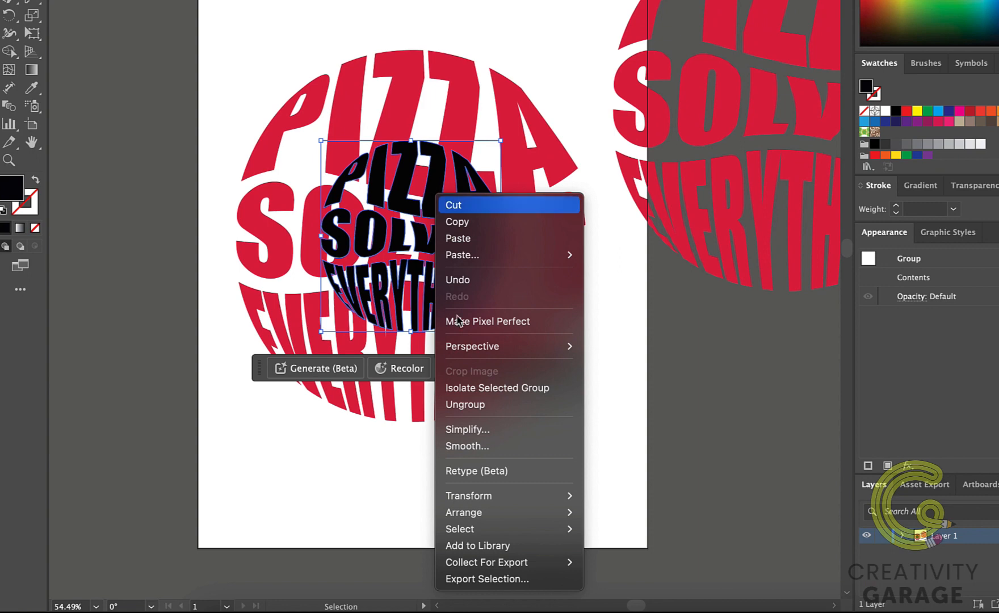
mouse_move(514, 502)
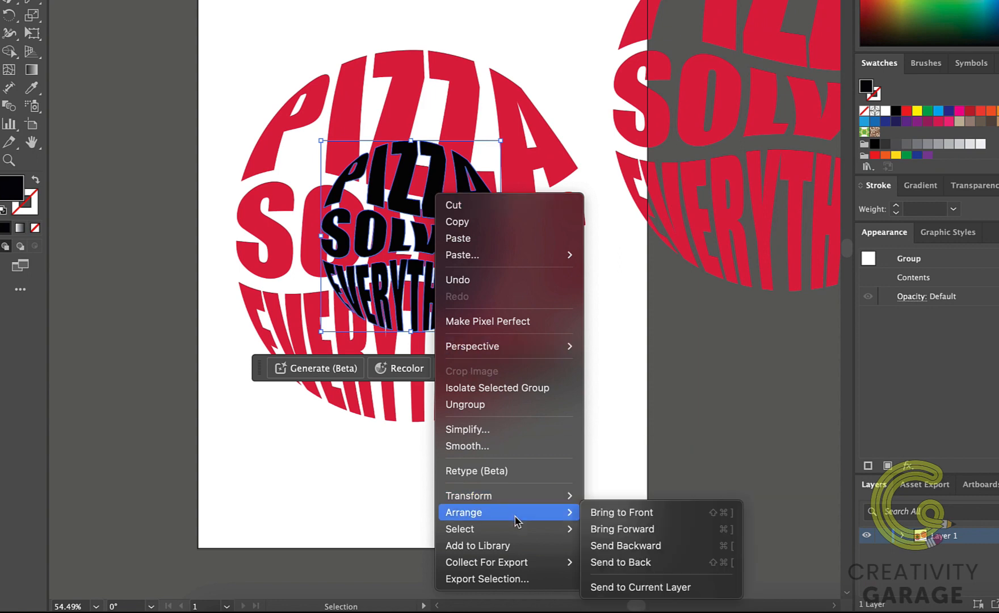
left_click(624, 563)
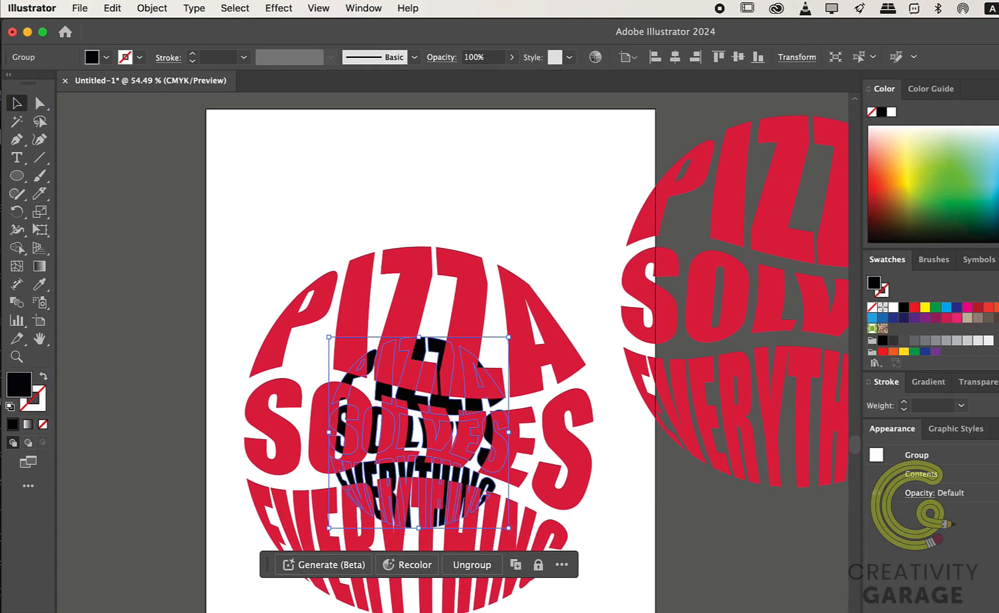
- Select the red and black lettering together and set the blend options to 150 specified steps with the Align to Path orientation
left_click(555, 327)
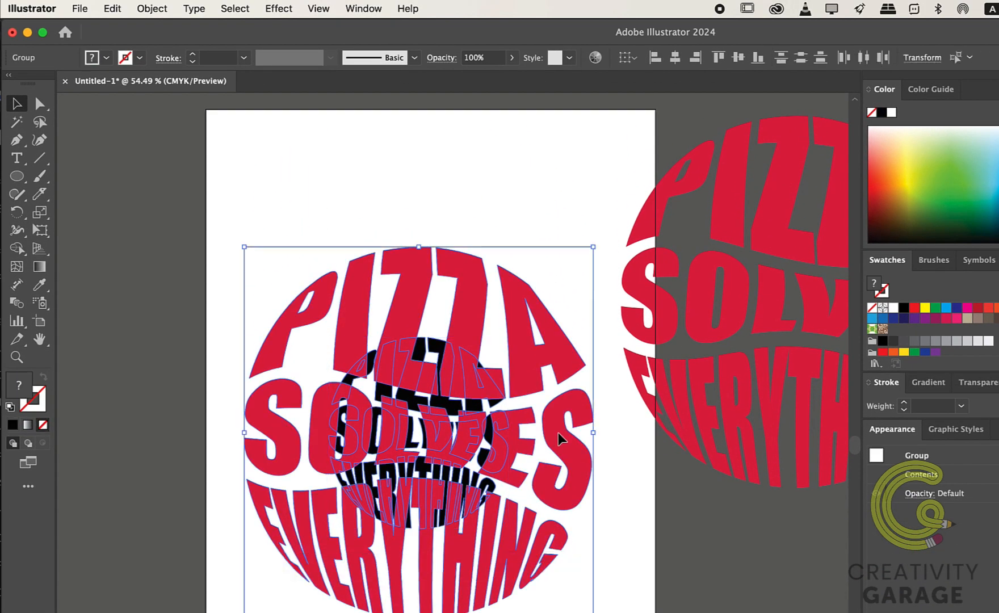
left_click(152, 8)
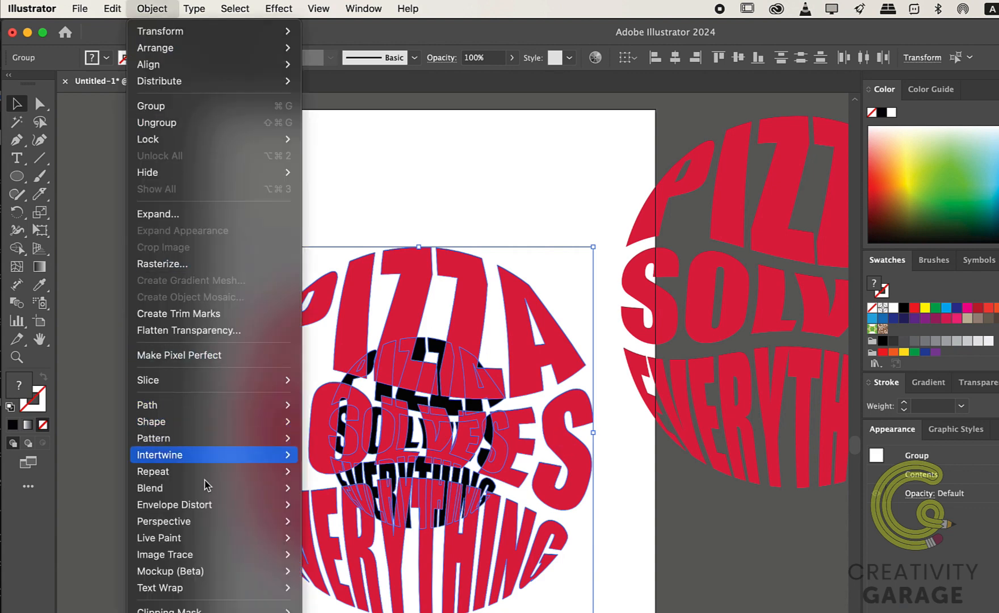
mouse_move(202, 491)
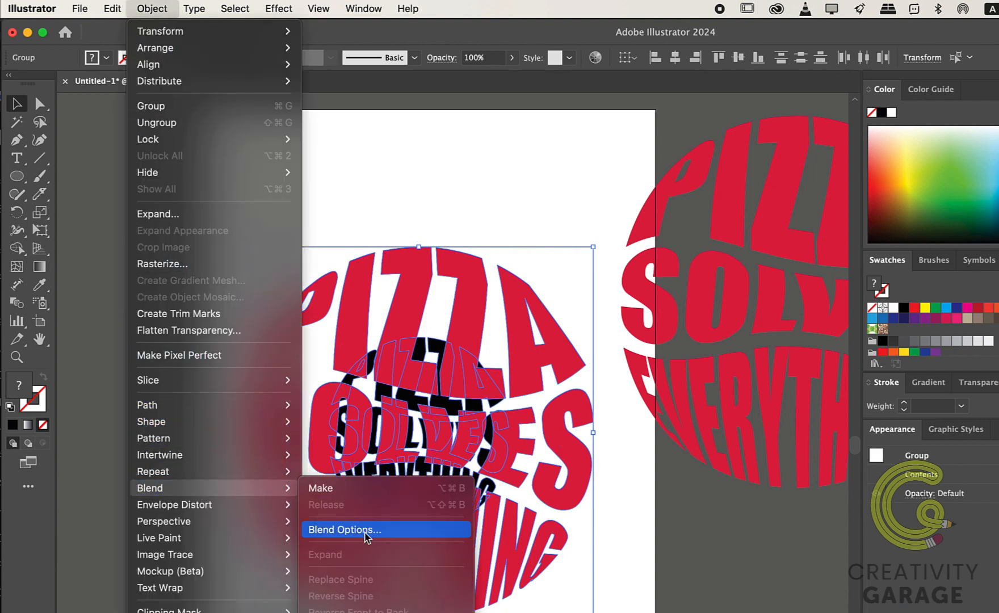
left_click(366, 523)
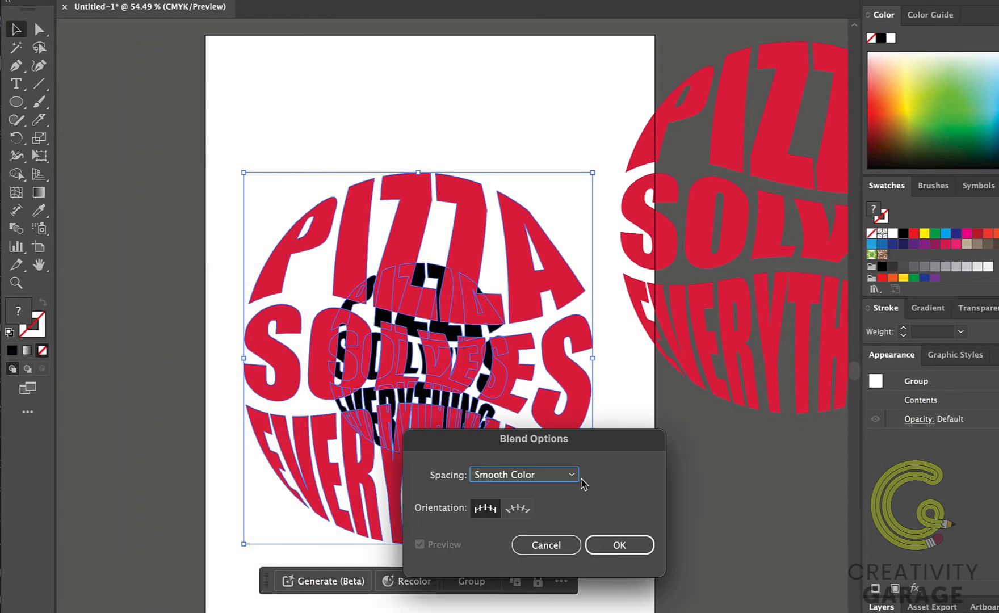
left_click(571, 476)
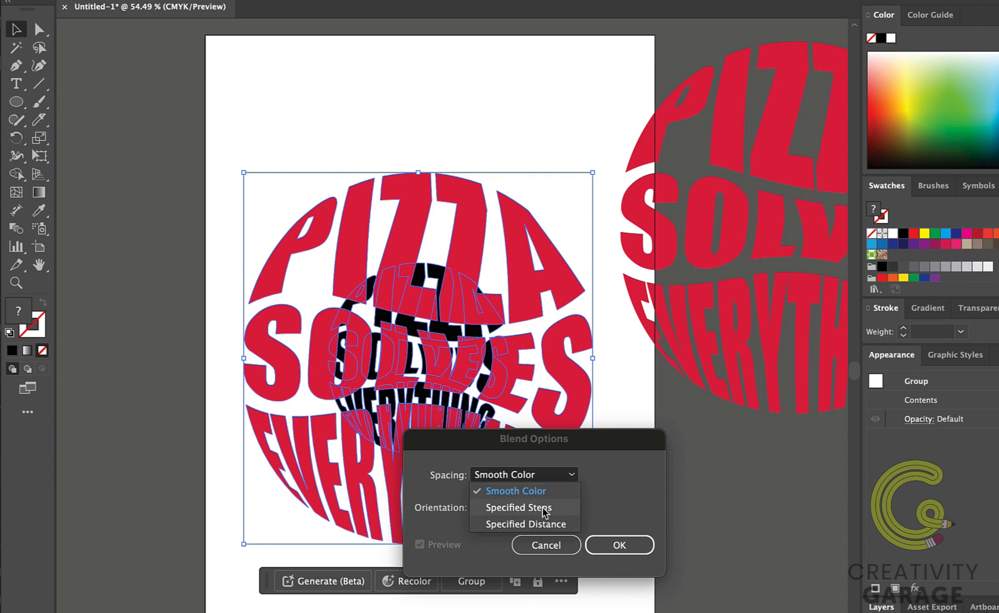
left_click(544, 509)
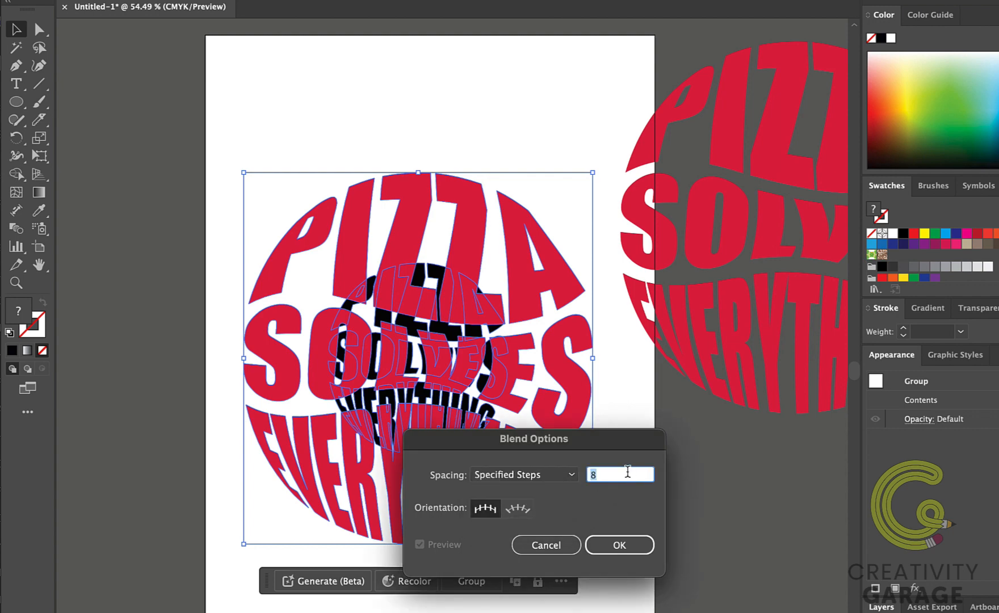
type("150")
left_click(518, 508)
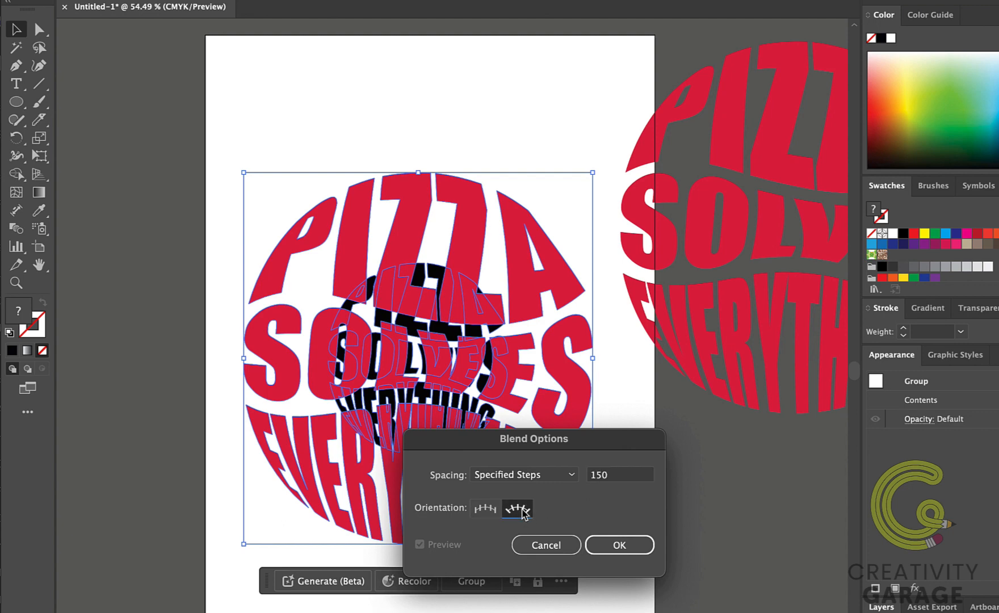
left_click(628, 547)
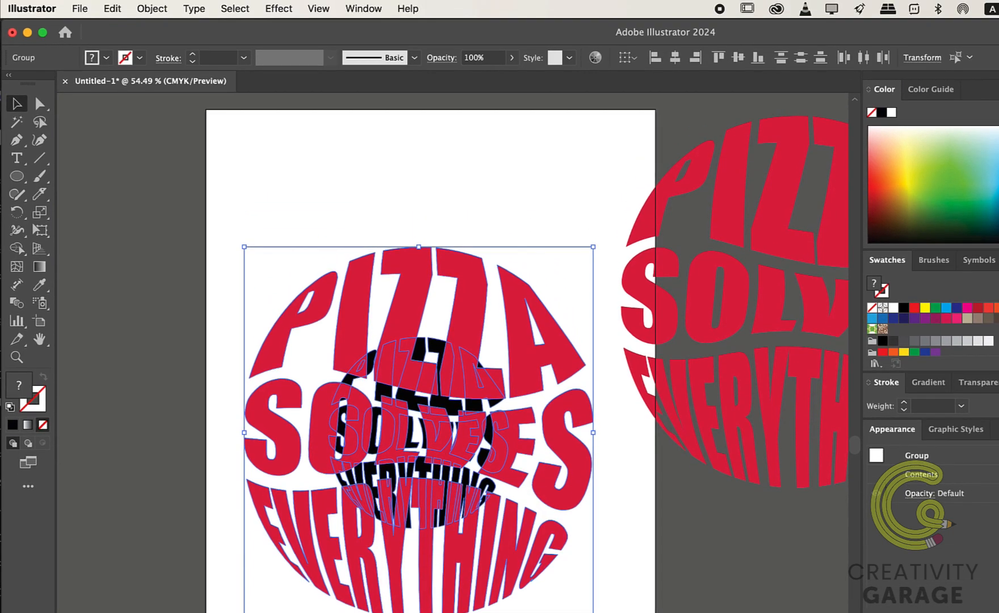
- Make a blend between the selected large red lettering and the small black lettering, and deselect the result
left_click(152, 8)
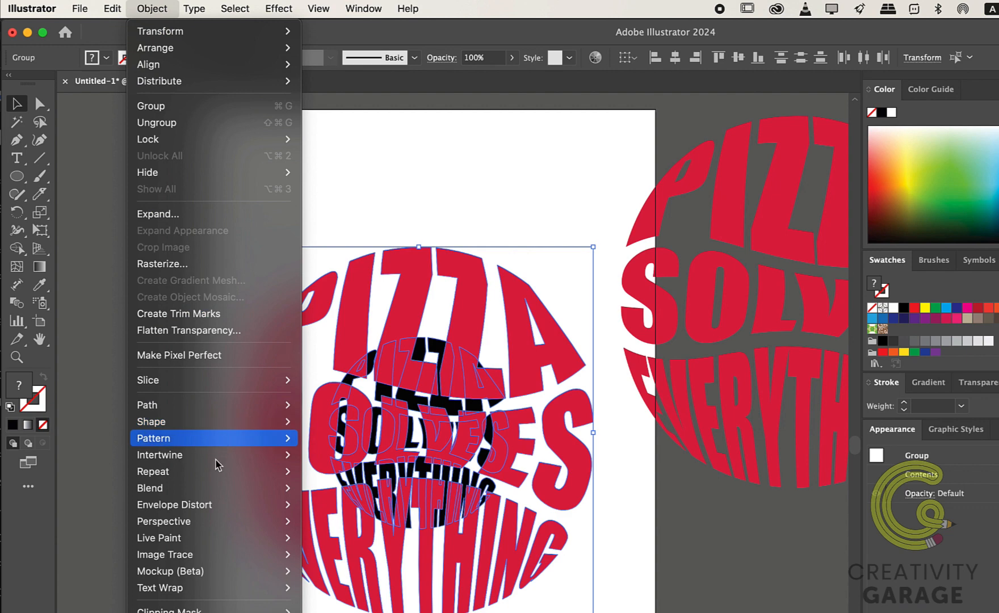
mouse_move(217, 489)
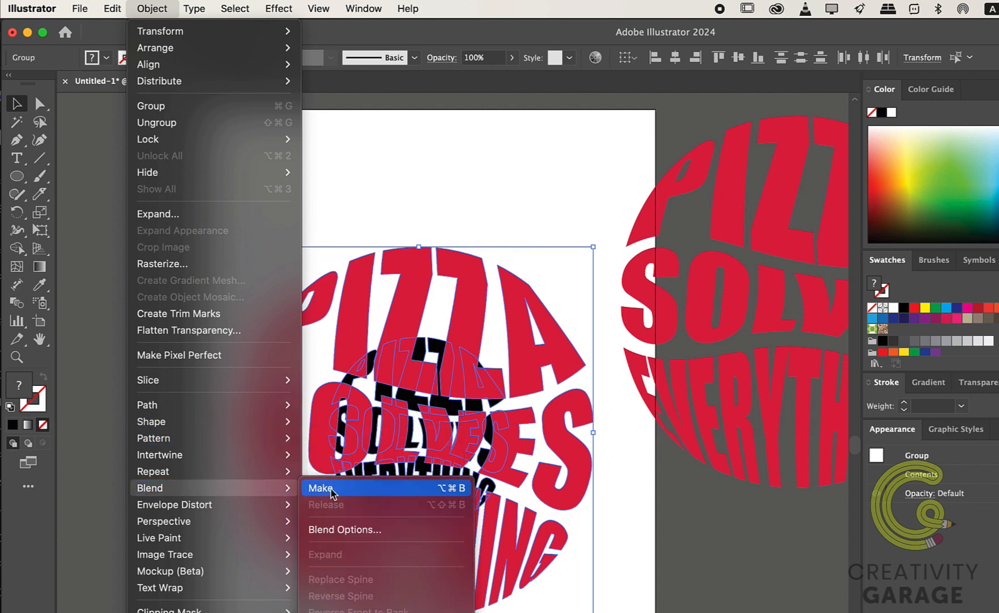
left_click(331, 489)
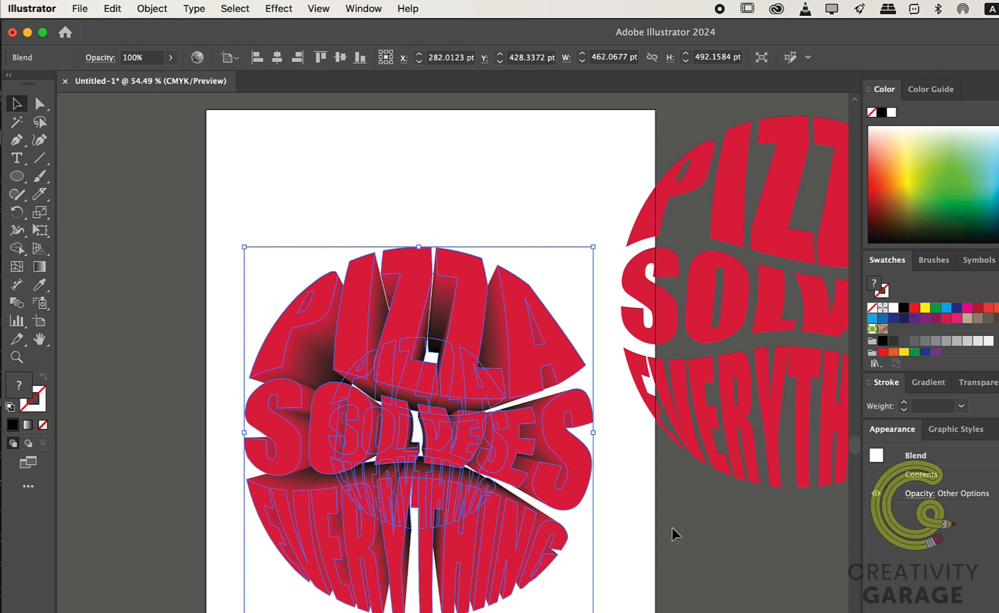
left_click(672, 537)
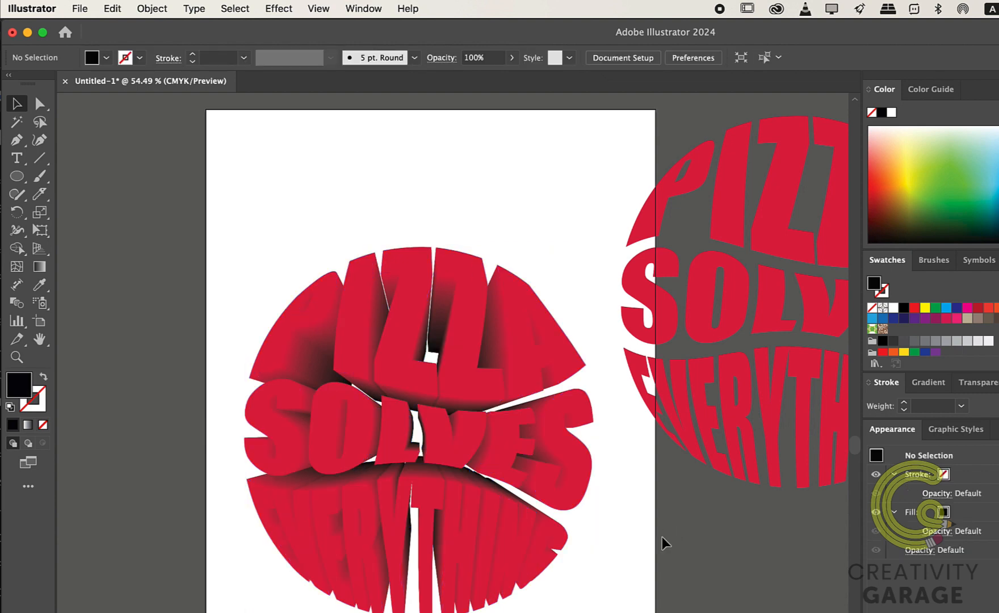
scroll(673, 530, "left", 1)
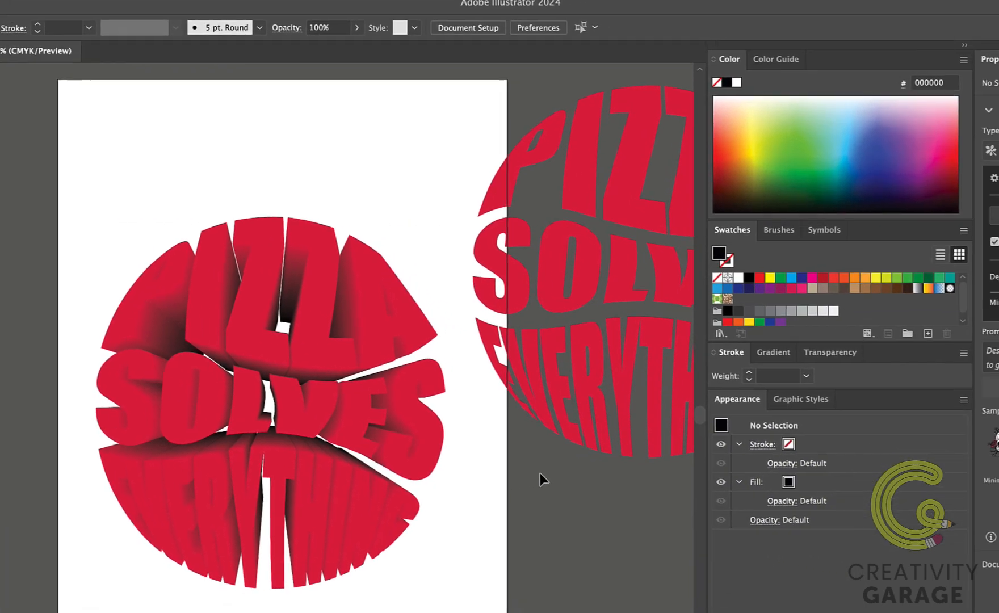
- Fill the spare red lettering beside the artboard with pink D74298 and center it horizontally and vertically on the blended lettering as key object
left_click(577, 342)
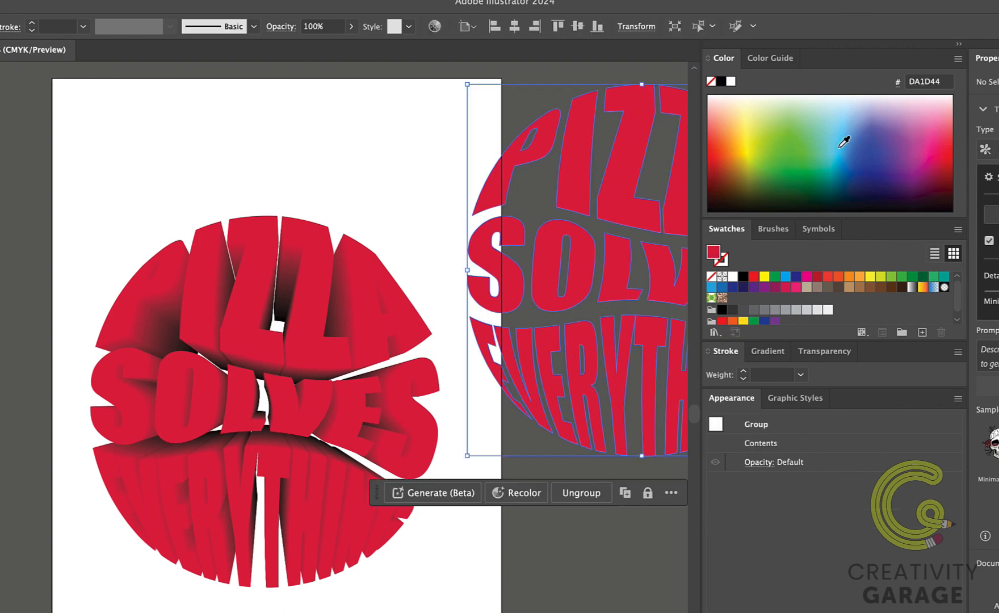
left_click(923, 152)
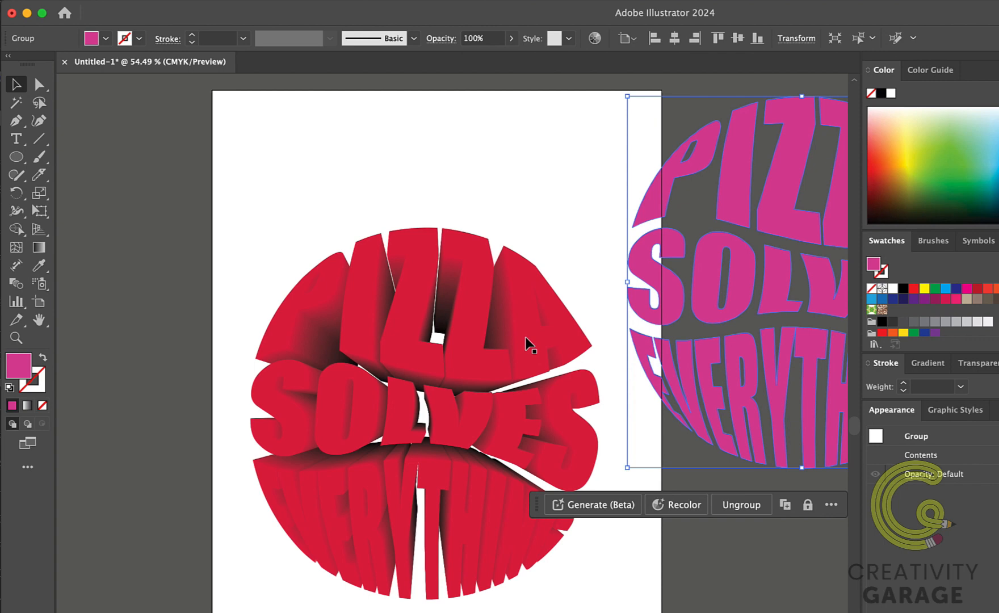
left_click(527, 341, "shift")
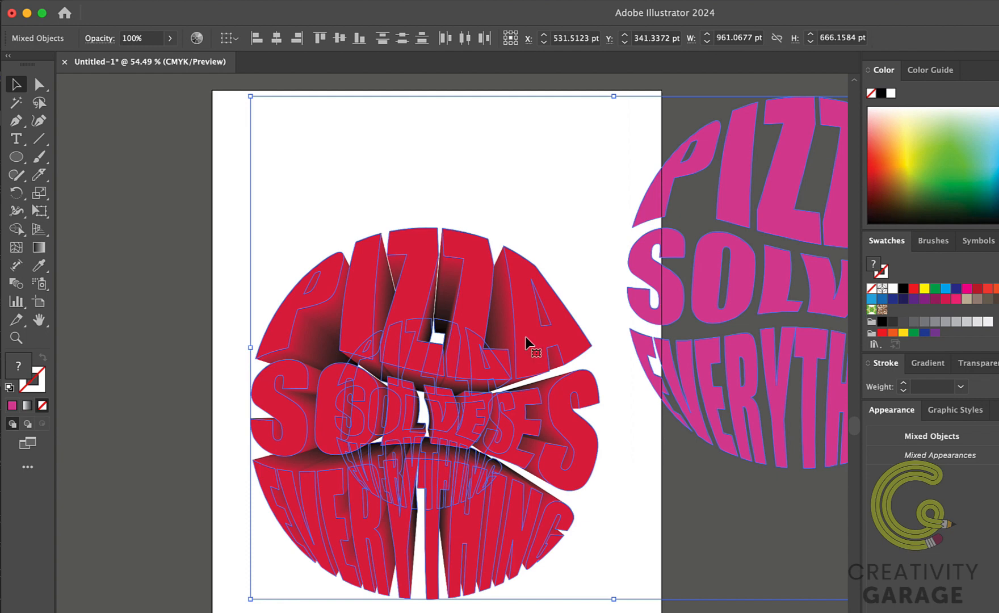
left_click(527, 340)
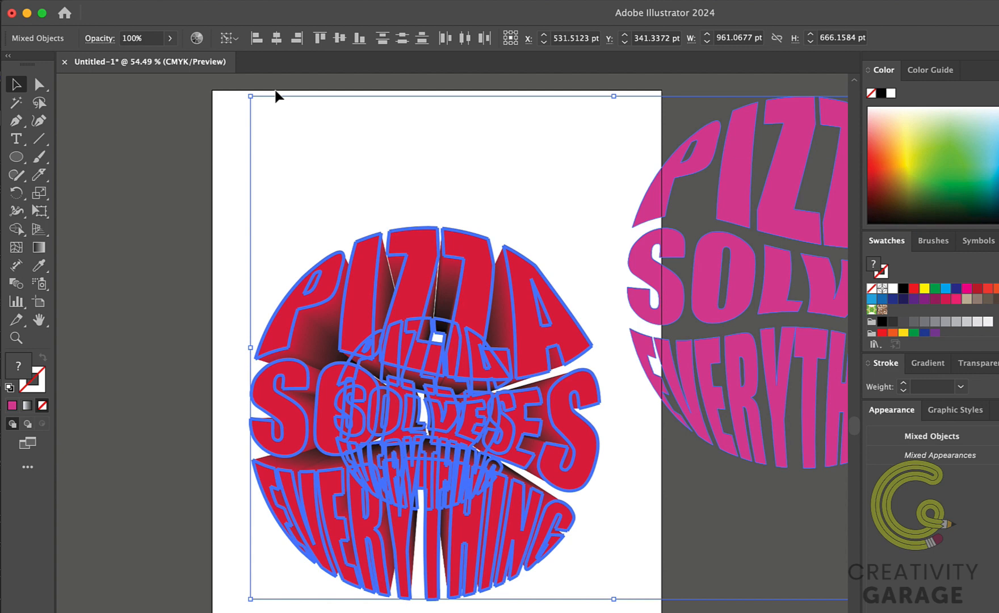
left_click(277, 40)
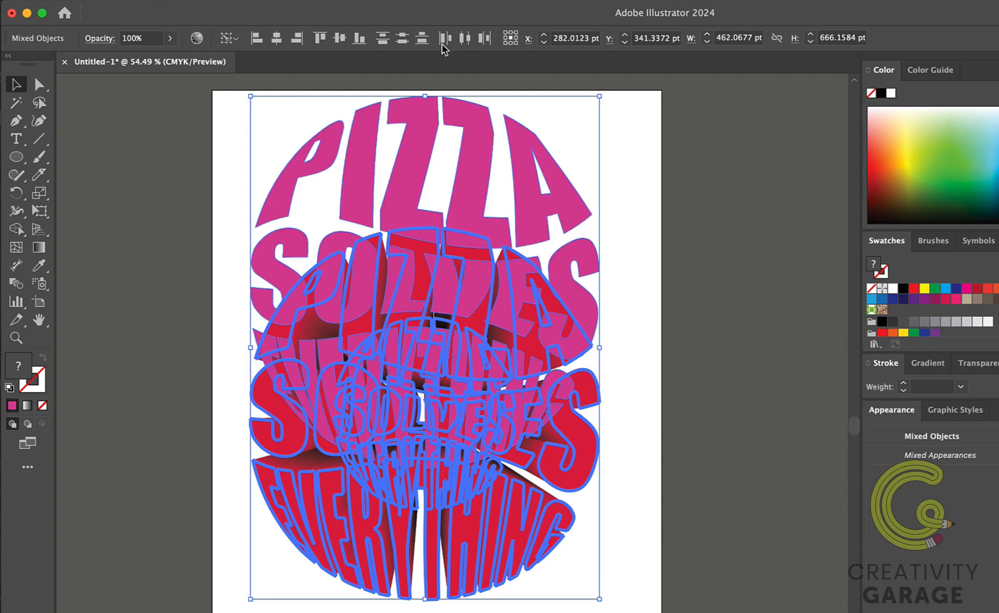
left_click(341, 43)
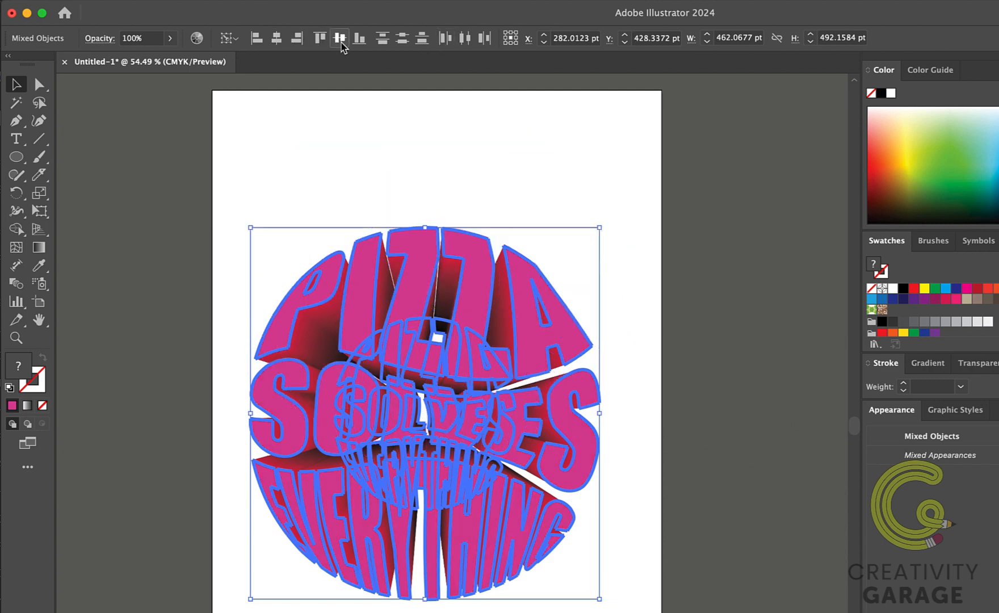
left_click(699, 352)
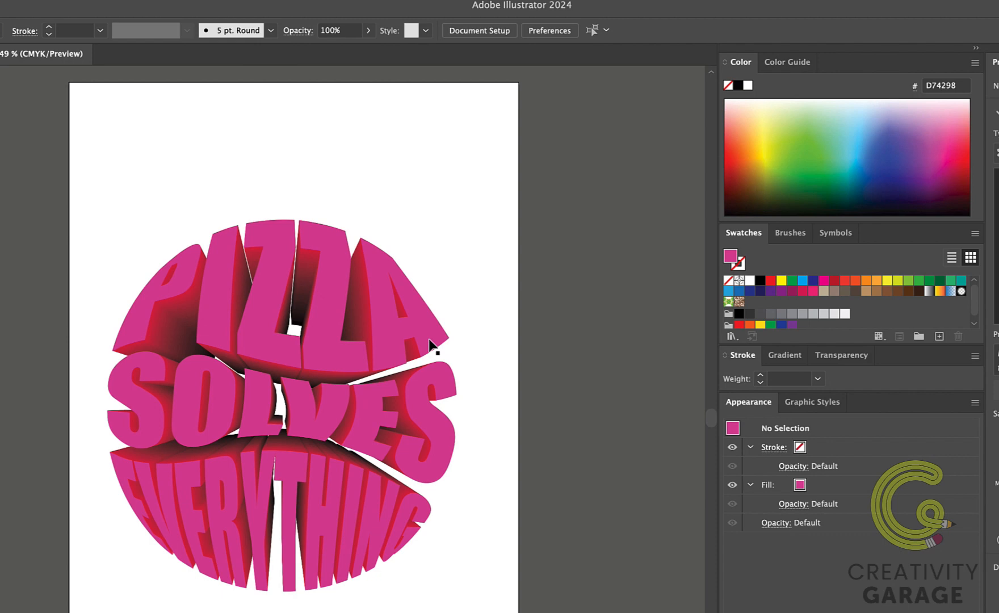
- Recolor the front lettering to bright blue 31C5F4 and deselect it
left_click(429, 341)
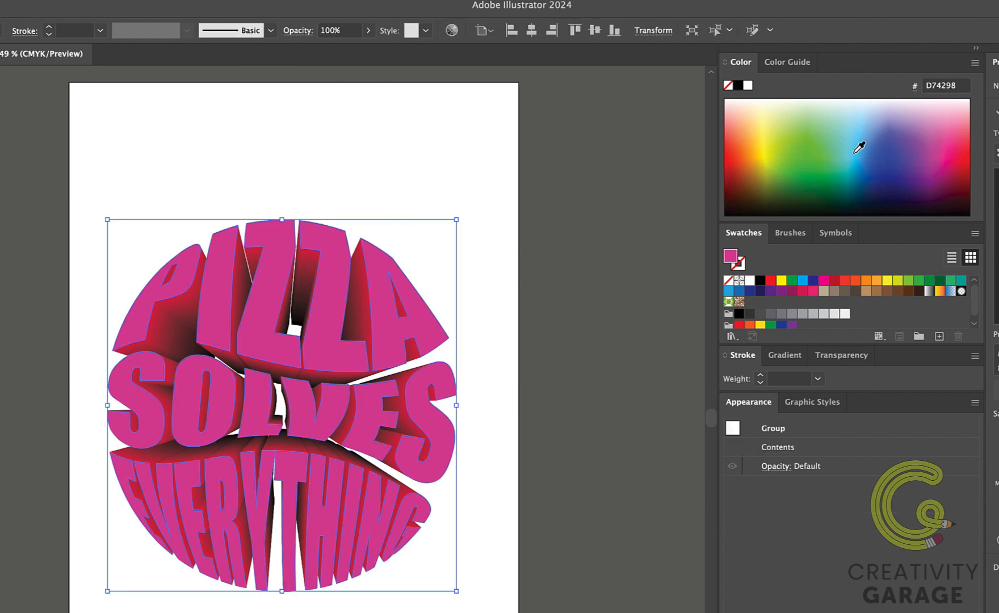
left_click(858, 155)
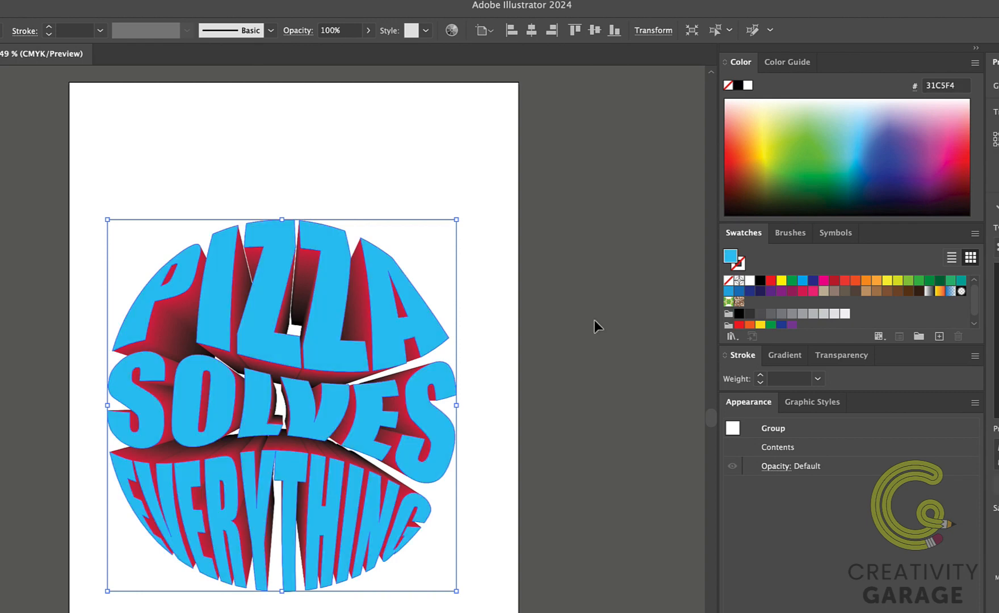
left_click(594, 319)
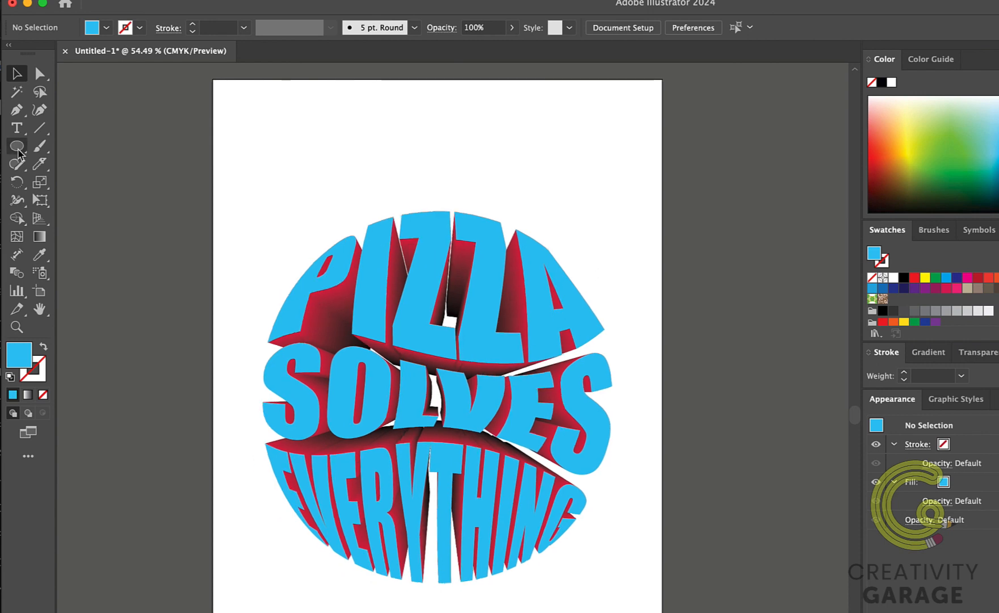
- Draw a rectangle on the artboard that covers the whole round lettering and fill it with light blue
left_click(17, 146)
left_click(18, 149)
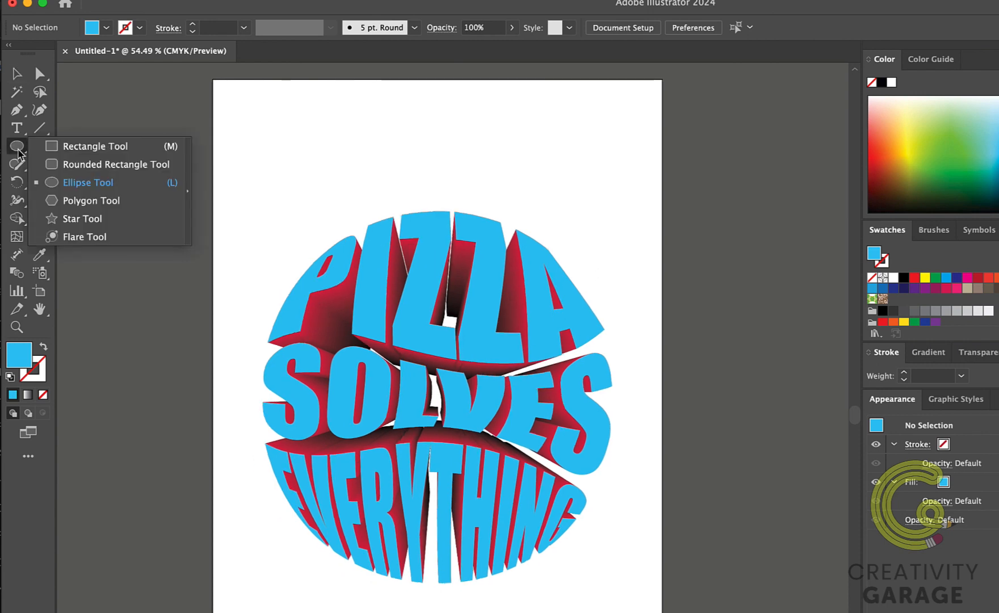
left_click(78, 150)
left_click_drag(232, 175, 637, 612)
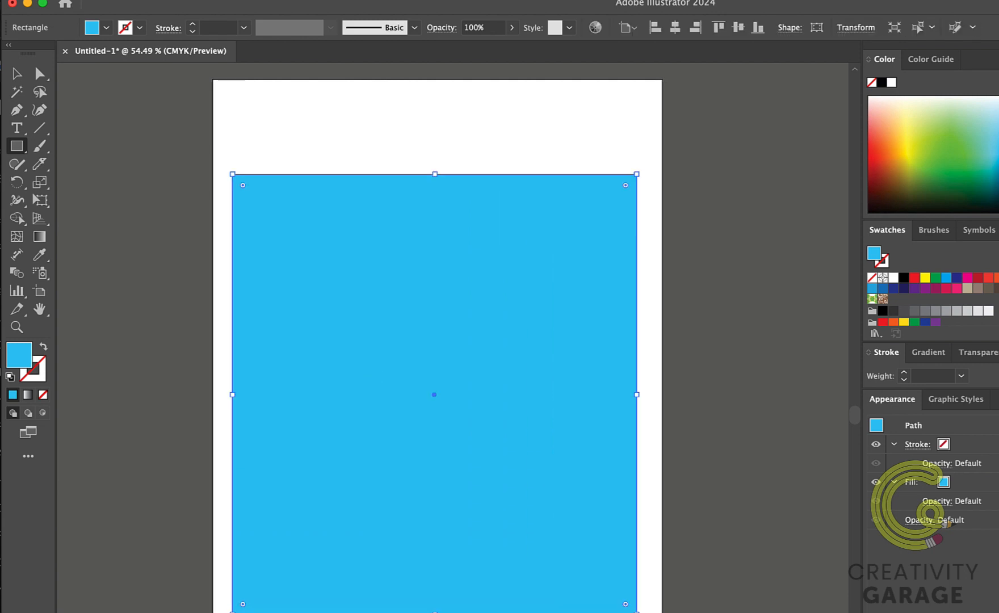
left_click(893, 102)
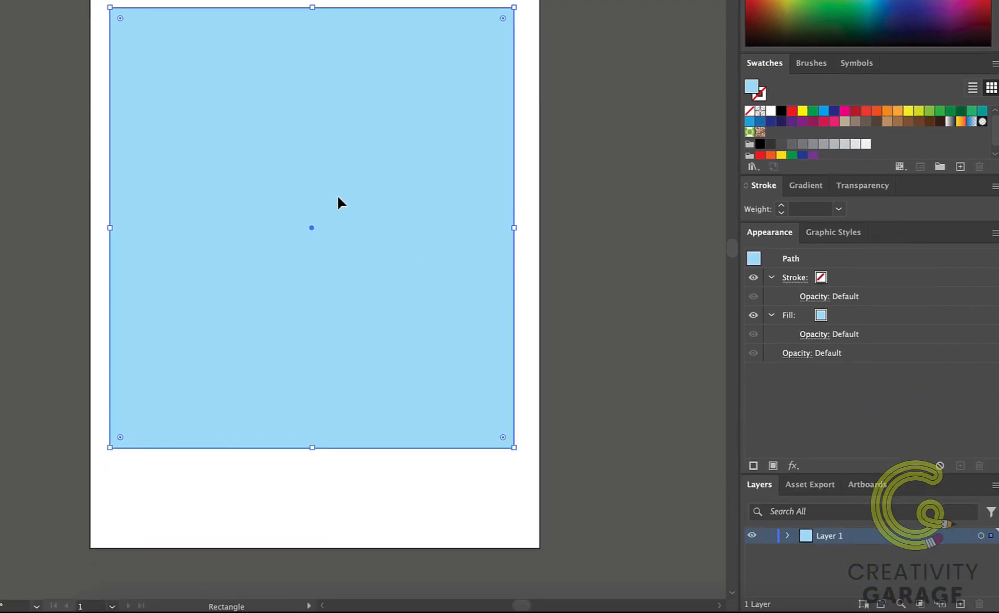
- Send the rectangle to the back behind the lettering and lighten its fill to BAE6FB
right_click(339, 202)
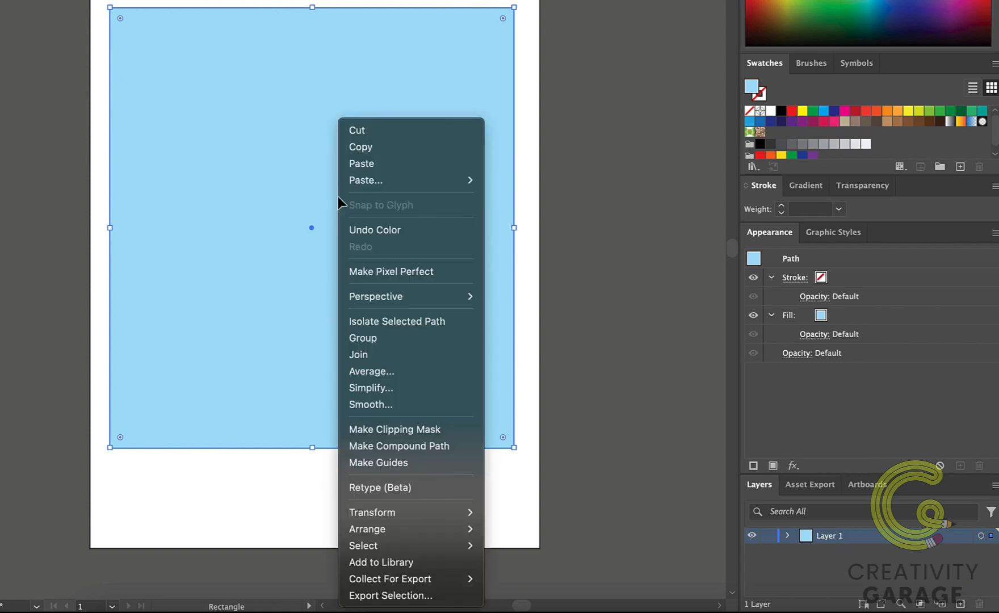
mouse_move(432, 528)
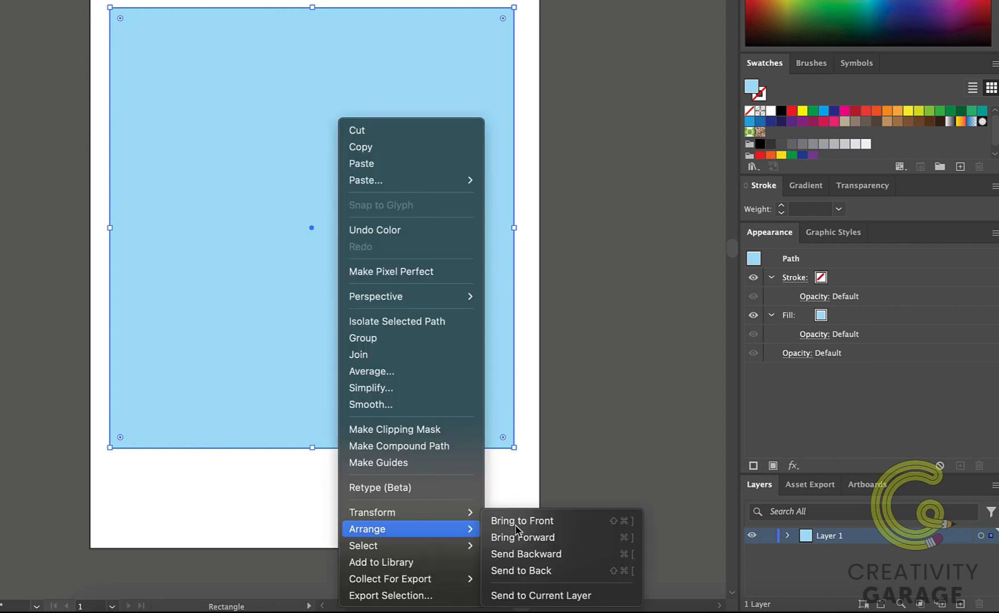
left_click(546, 574)
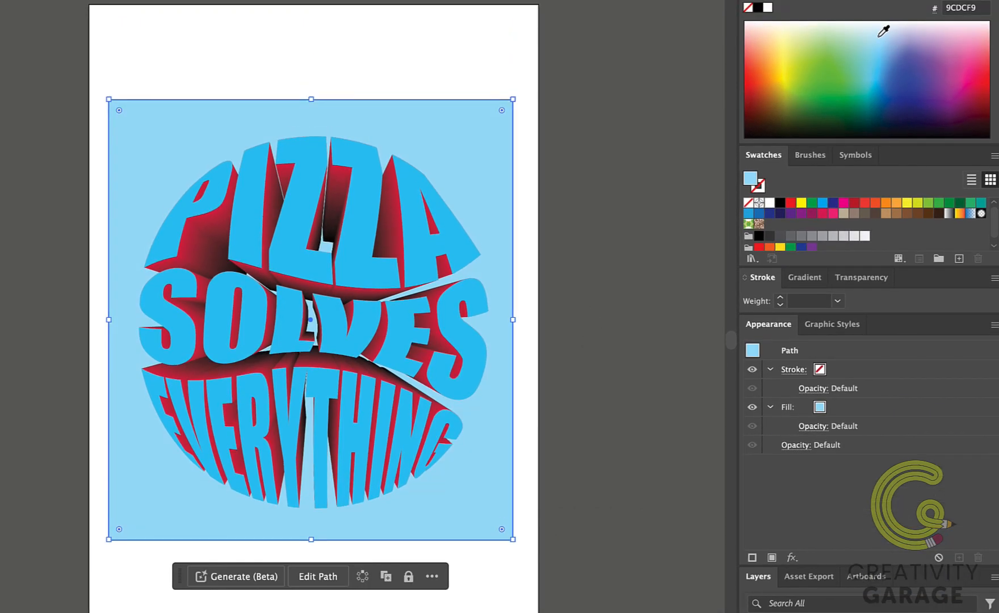
left_click(879, 36)
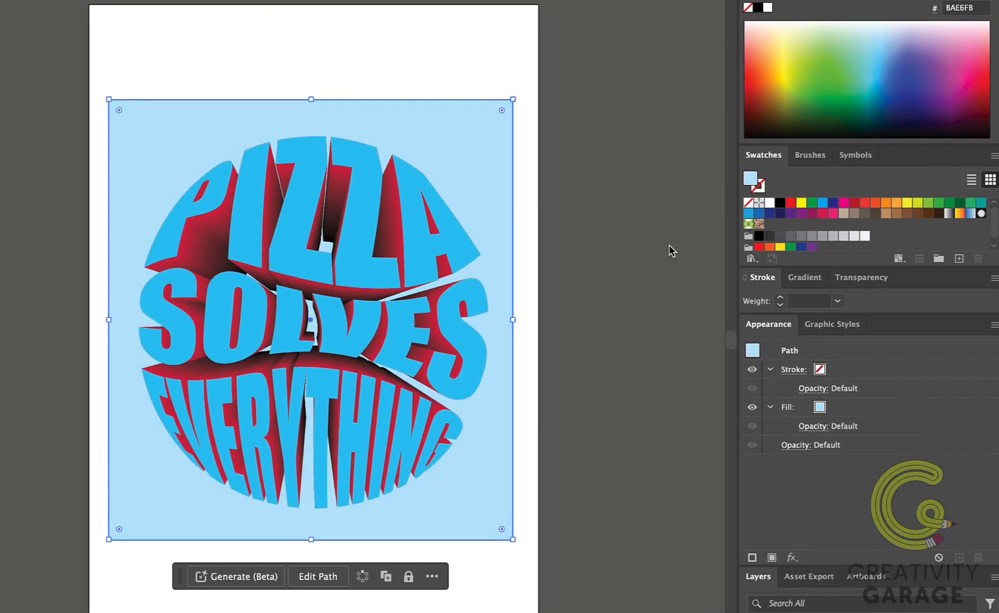
left_click(664, 262)
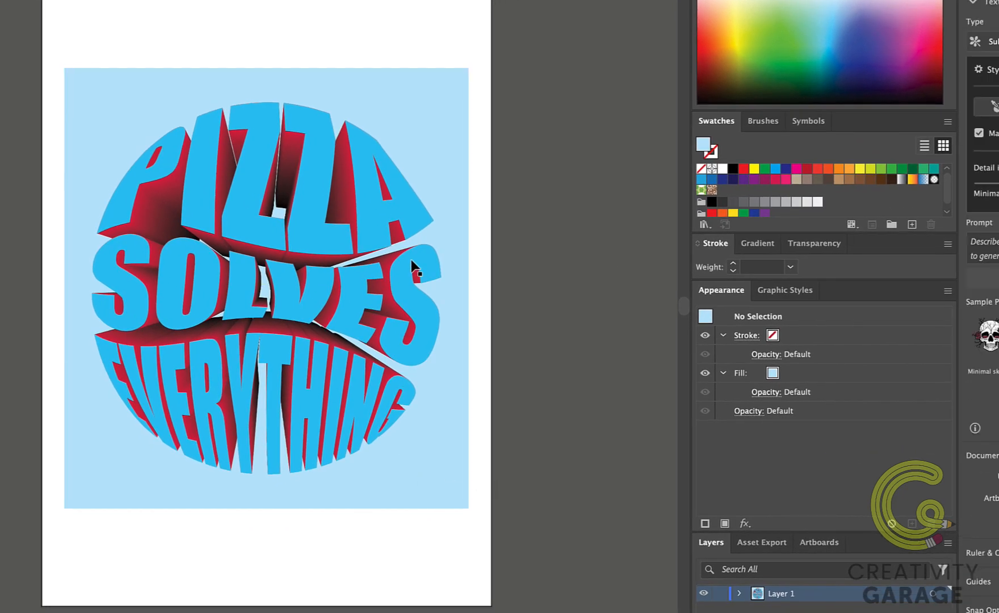
- Group the front blue lettering with its red and black blend and start a Drop Shadow effect on the group
left_click(410, 261)
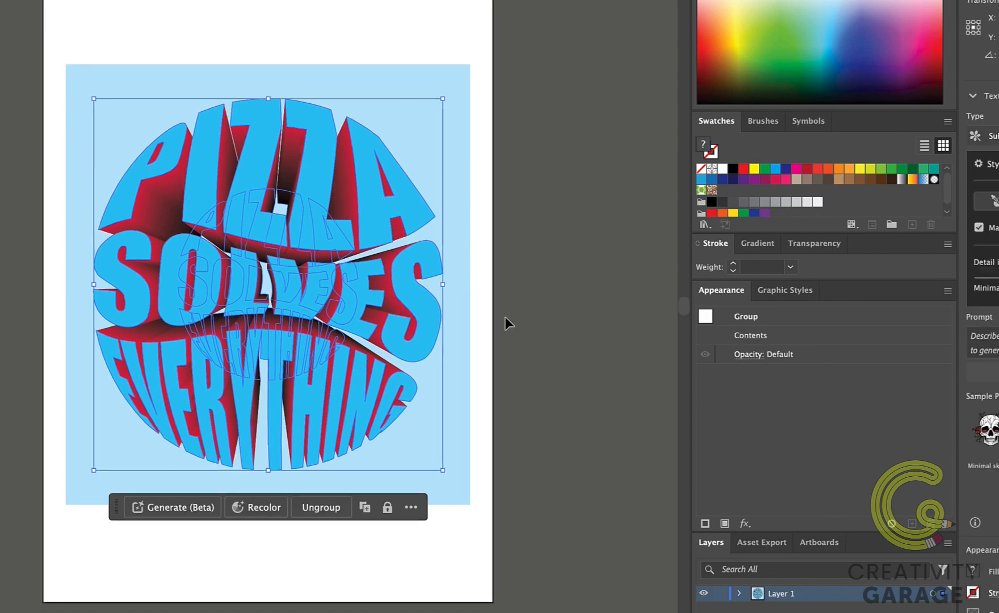
left_click(744, 523)
mouse_move(753, 530)
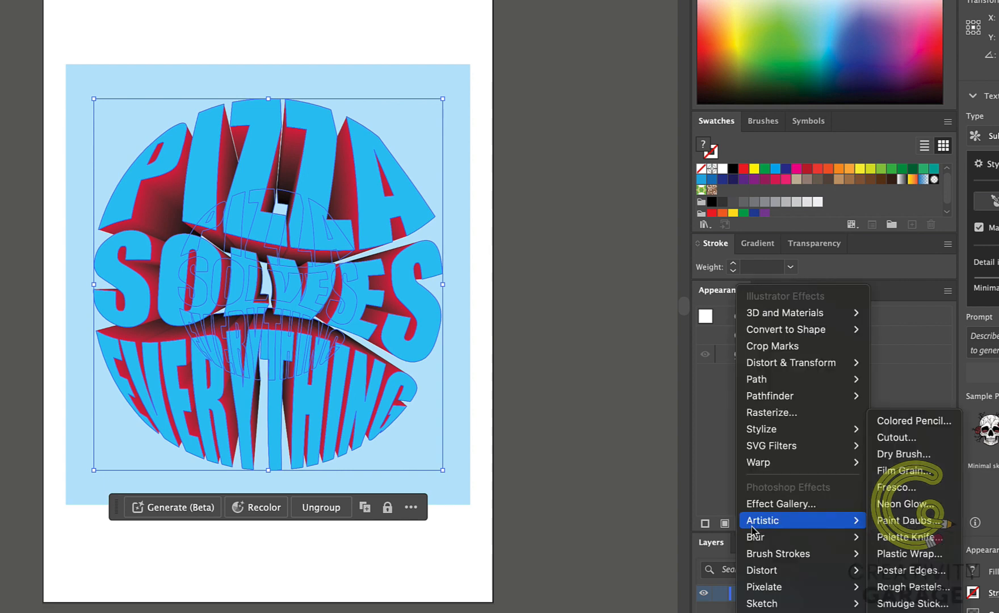
mouse_move(795, 429)
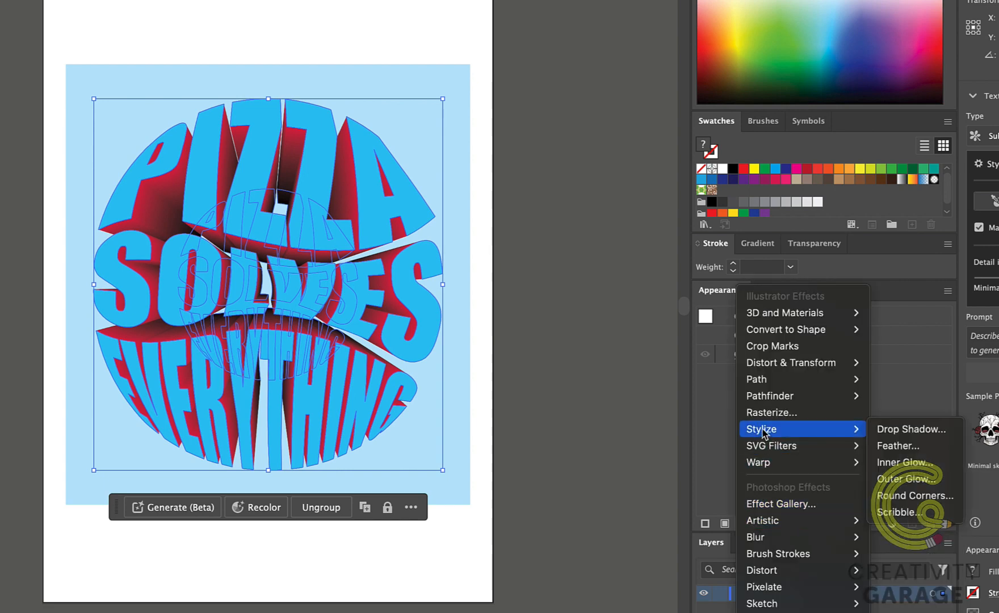
left_click(895, 430)
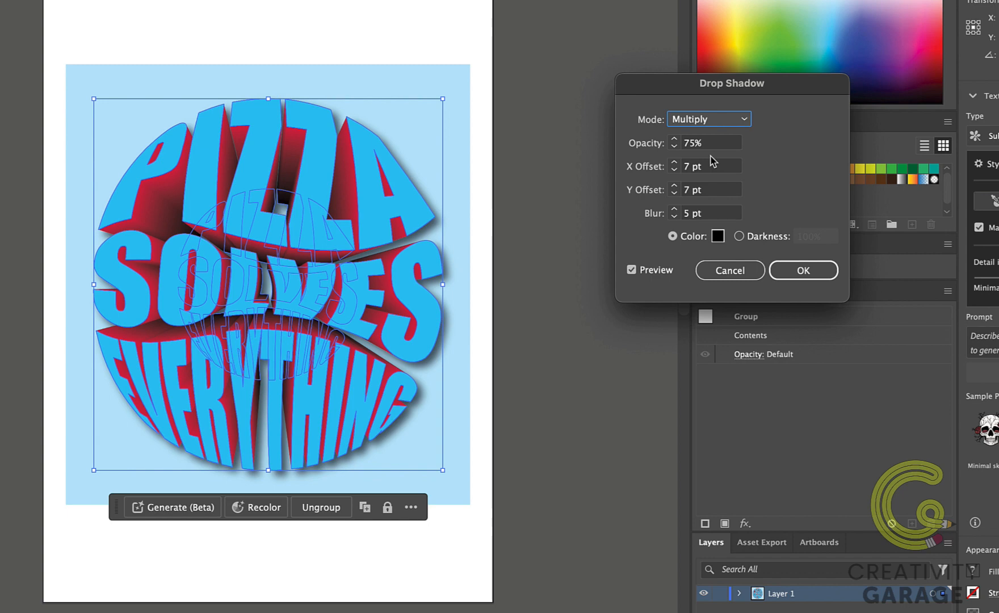
- Set the drop shadow's X offset, Y offset and blur to 3 pt each, apply it and deselect the lettering
left_click(720, 166)
left_click_drag(723, 166, 676, 170)
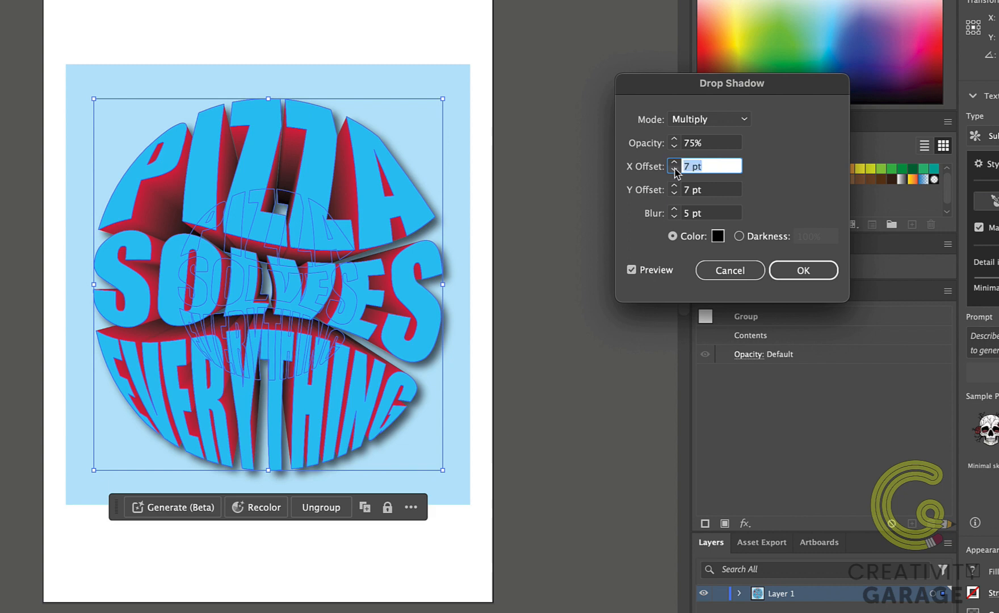
type("3")
key("Tab")
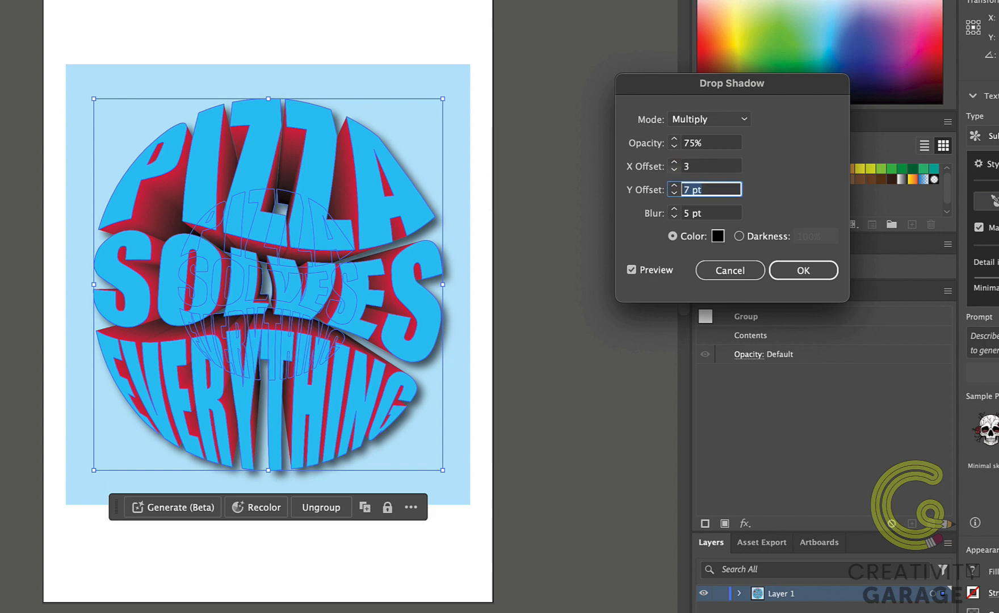
type("3")
key("Tab")
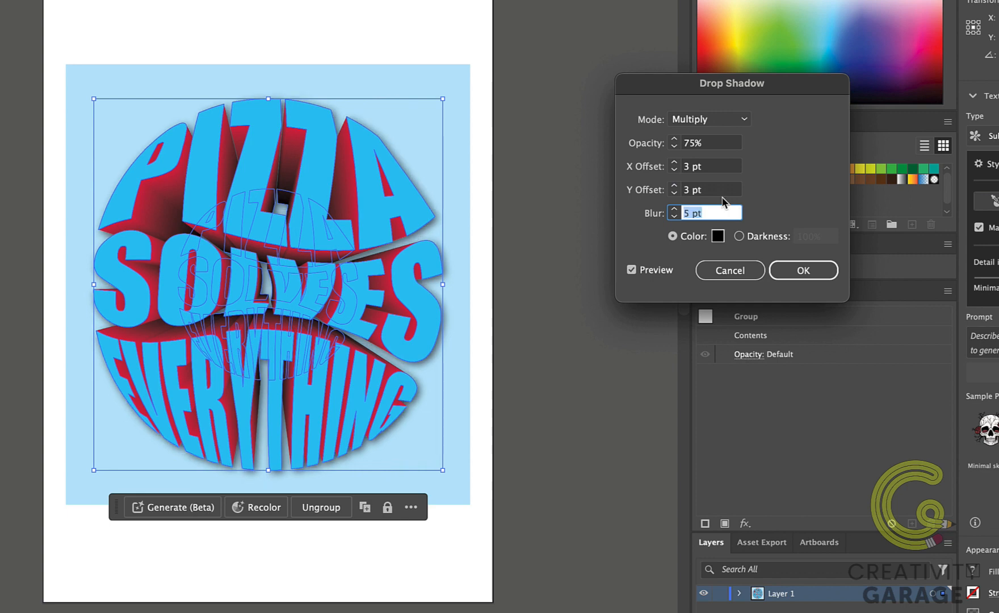
type("3")
left_click(805, 274)
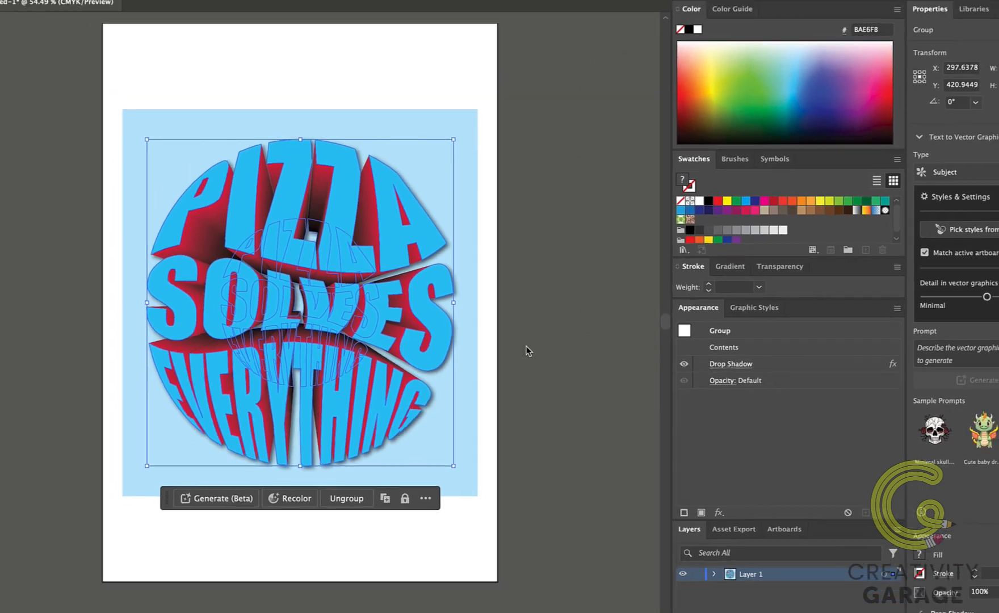
left_click(545, 334)
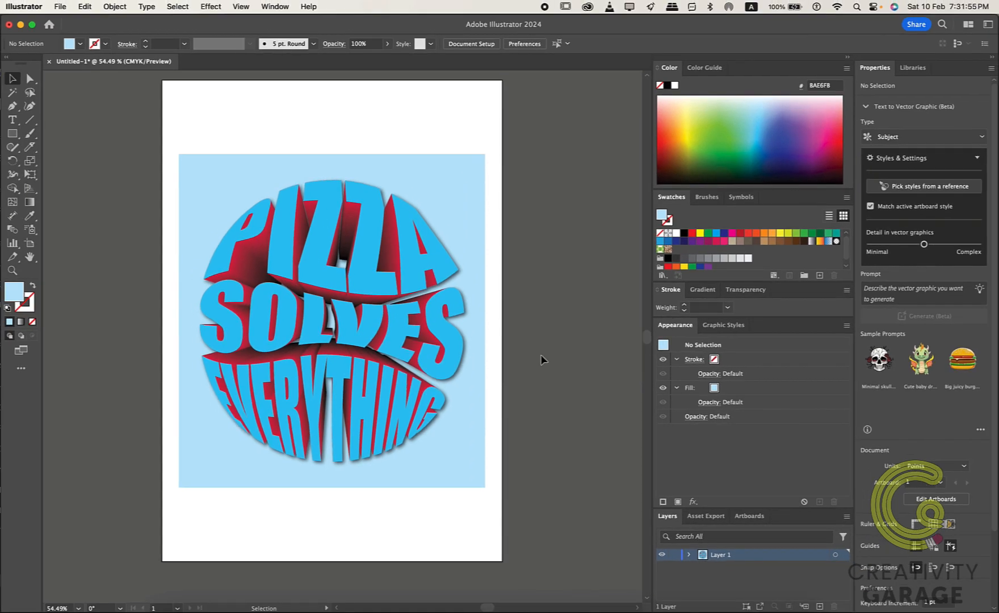